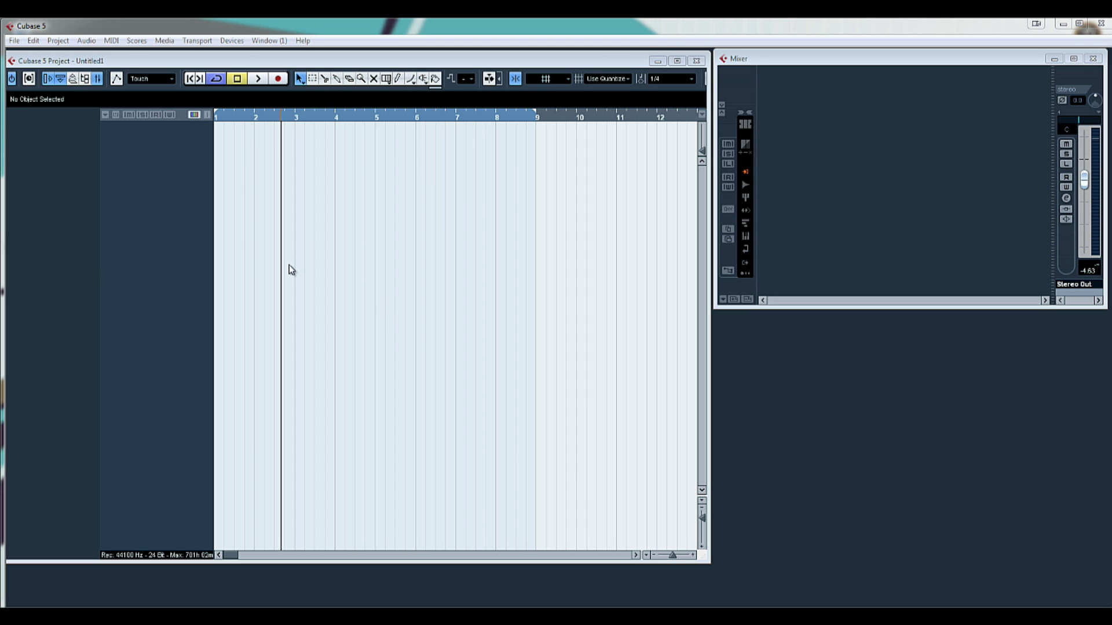
Show the Transport panel with F2 alongside the Mixer in the empty Untitled1 project.
{"action": "key", "text": "F2"}
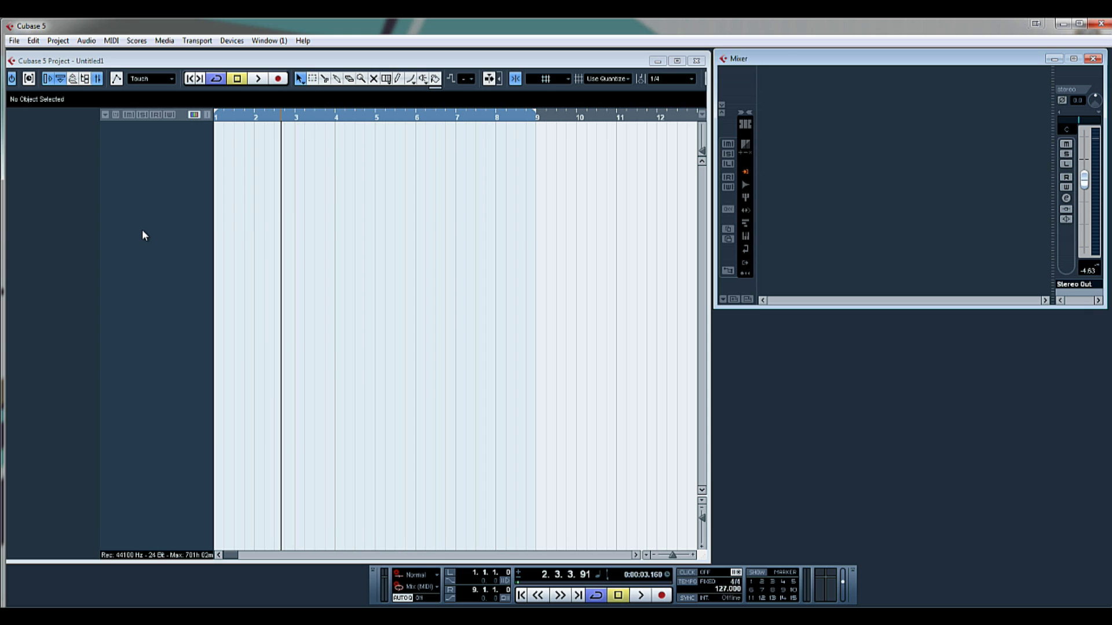
Add two stereo audio tracks to the project.
{"action": "right_click", "coordinate": [144, 235]}
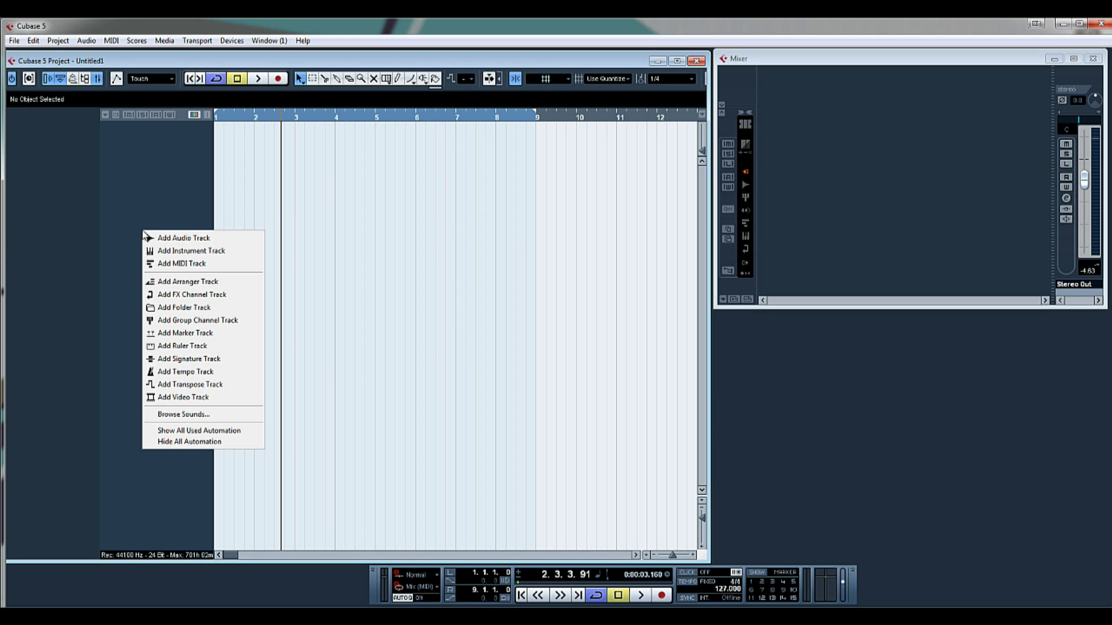
{"action": "left_click", "coordinate": [207, 238]}
{"action": "left_click", "coordinate": [576, 381]}
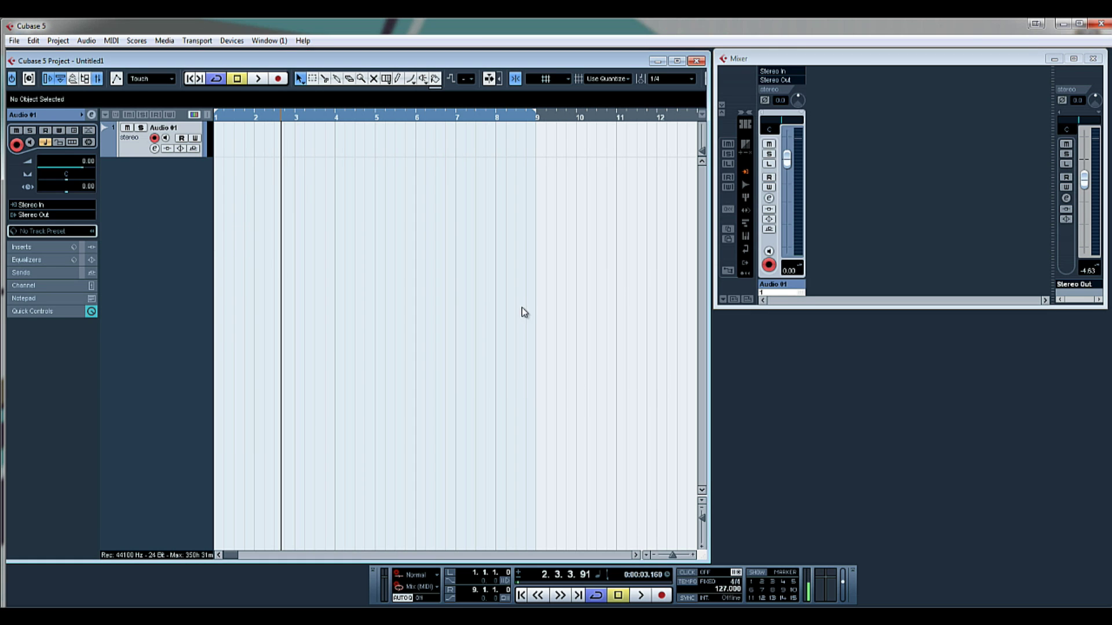
{"action": "right_click", "coordinate": [147, 186]}
{"action": "left_click", "coordinate": [177, 194]}
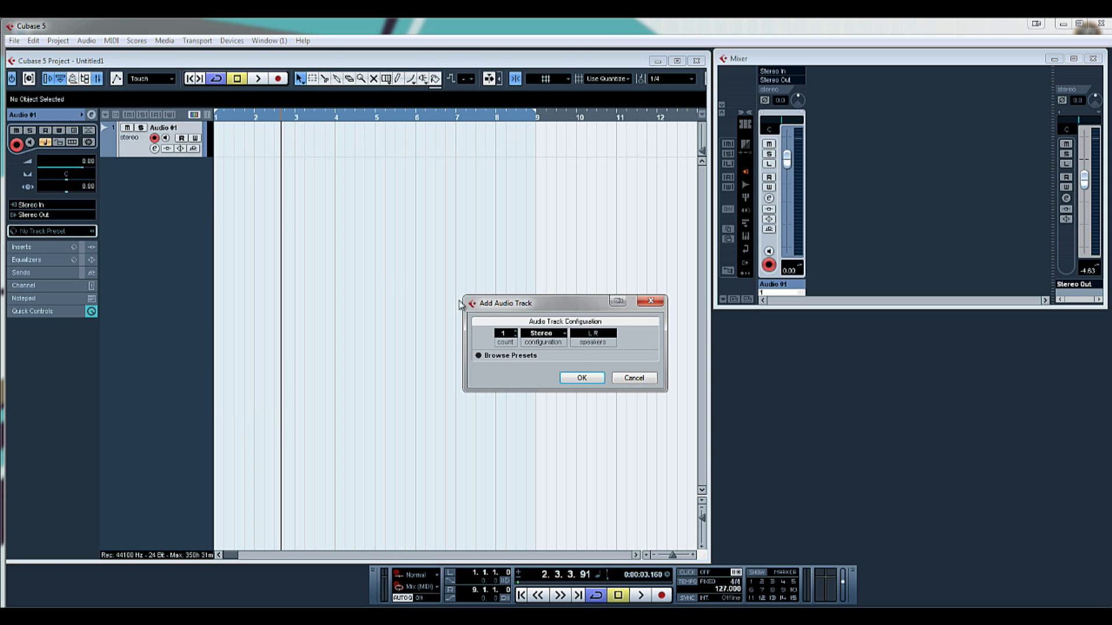
{"action": "left_click", "coordinate": [576, 377]}
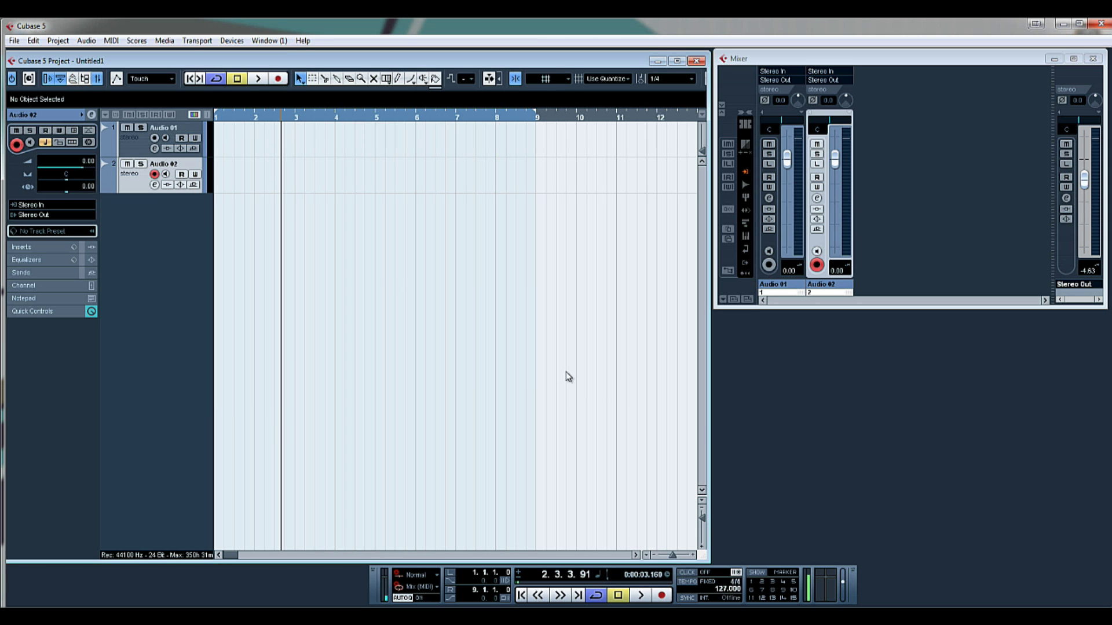
Colour the first track orange-red and the second track yellow.
{"action": "left_click", "coordinate": [208, 136]}
{"action": "left_click", "coordinate": [231, 138]}
{"action": "left_click", "coordinate": [206, 179]}
{"action": "left_click", "coordinate": [262, 178]}
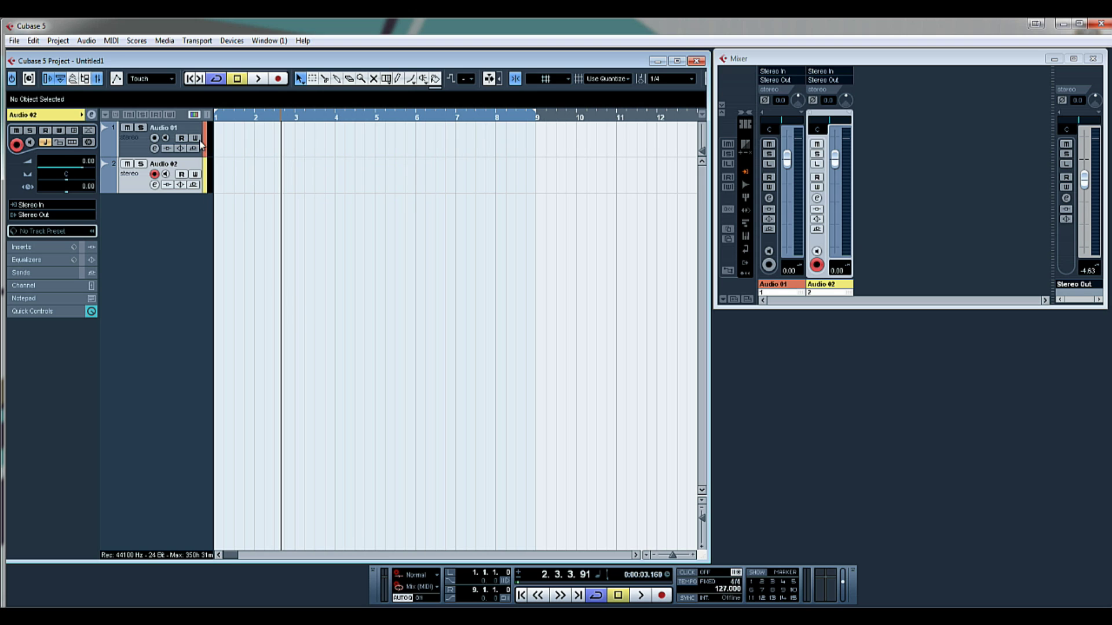
Rename the tracks 'SC Trigger' and 'Kick Drum'.
{"action": "double_click", "coordinate": [173, 128]}
{"action": "type", "text": "sc Trigger"}
{"action": "key", "text": "Return"}
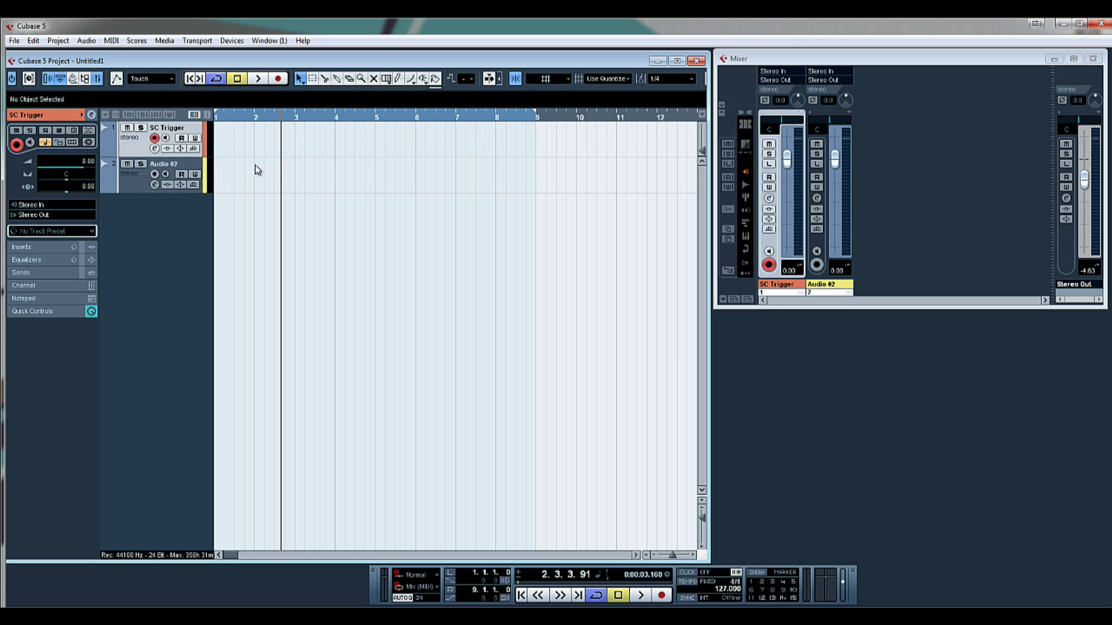
{"action": "double_click", "coordinate": [184, 164]}
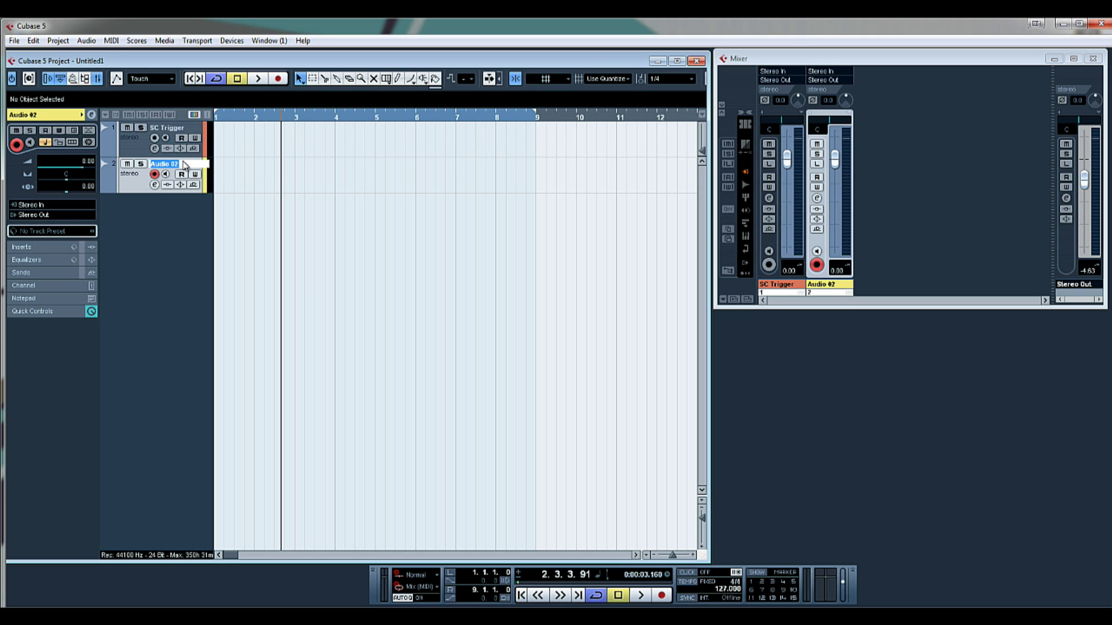
{"action": "type", "text": "Kick Drum"}
{"action": "key", "text": "Return"}
Add a third stereo audio track below Kick Drum and name it Pad.
{"action": "right_click", "coordinate": [169, 207]}
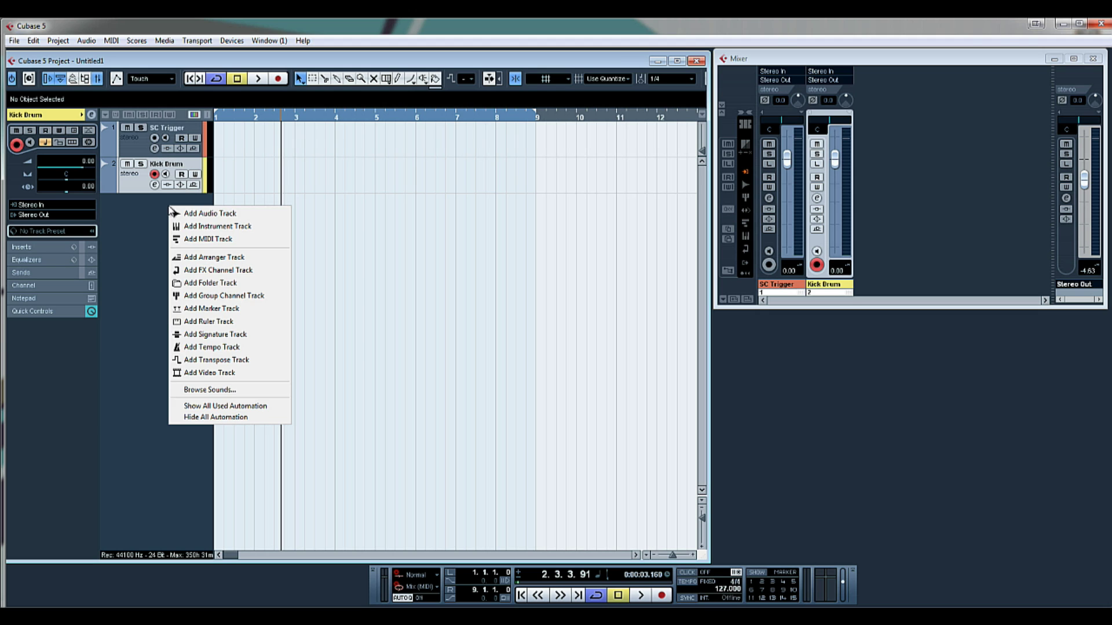
{"action": "left_click", "coordinate": [234, 215]}
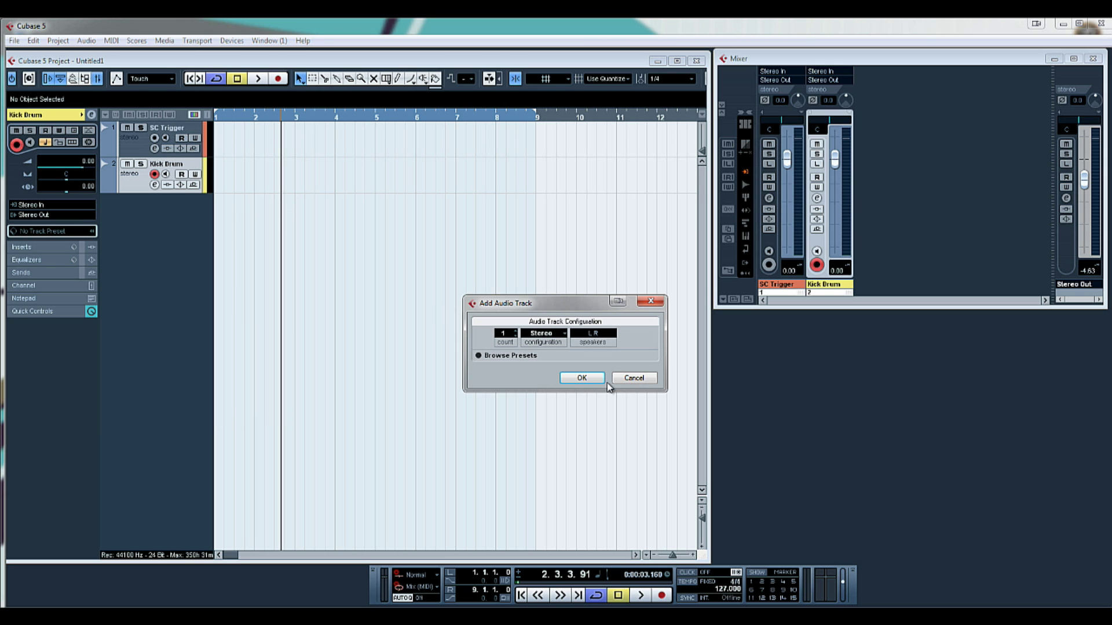
{"action": "left_click", "coordinate": [582, 377]}
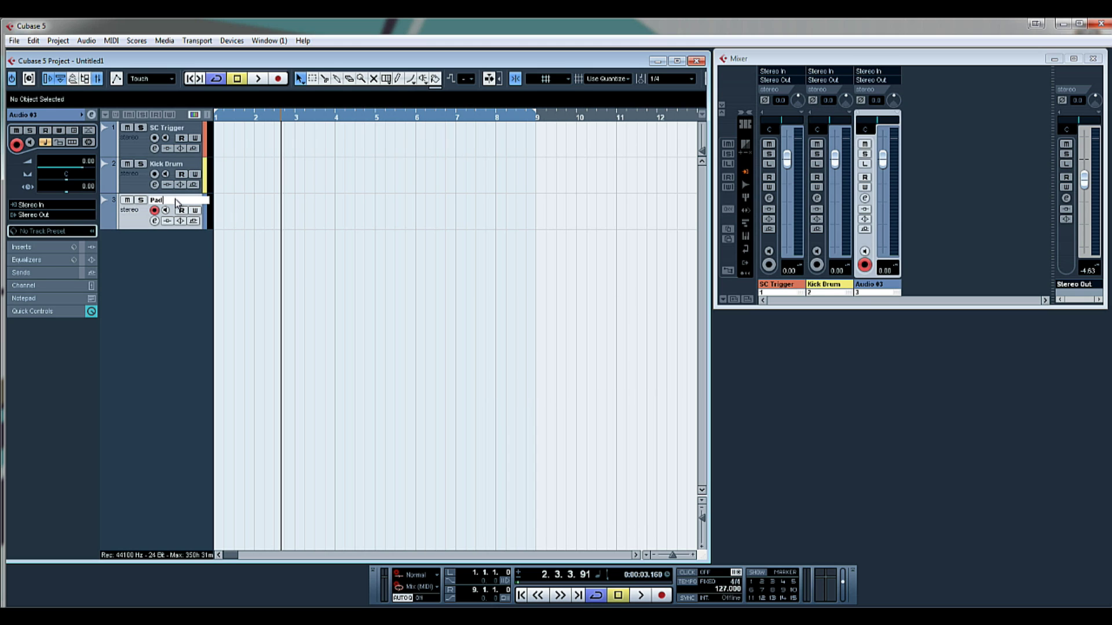
{"action": "key", "text": "Return"}
Place the Kick Drum and Pad clips from the Pool on their tracks at bar 1.
{"action": "key", "text": "ctrl+p"}
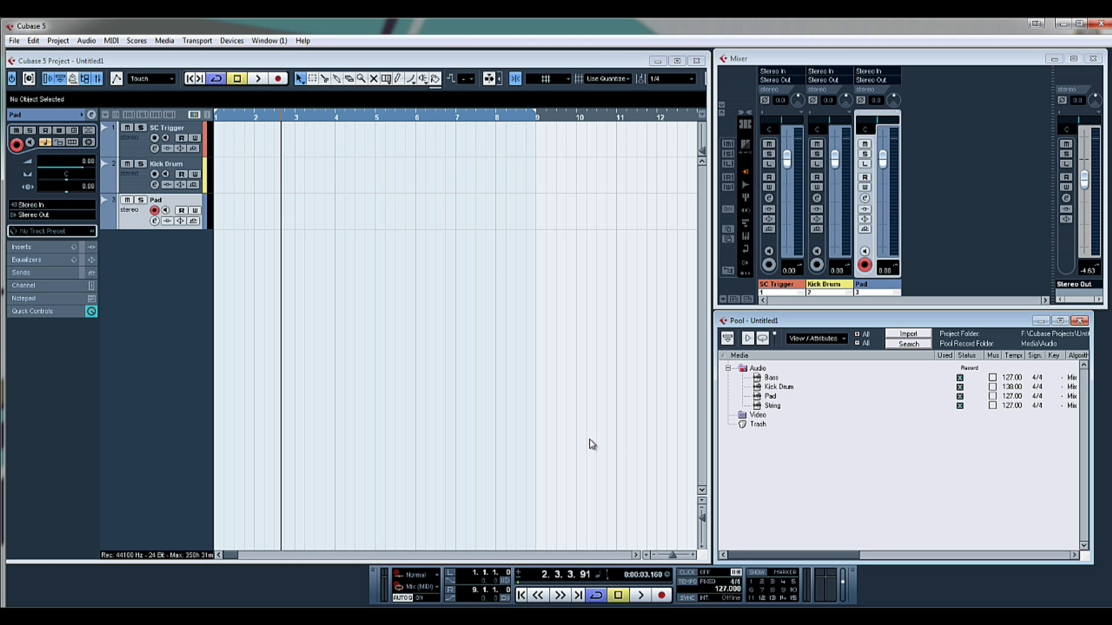
{"action": "left_click_drag", "start_coordinate": [790, 394], "coordinate": [219, 184]}
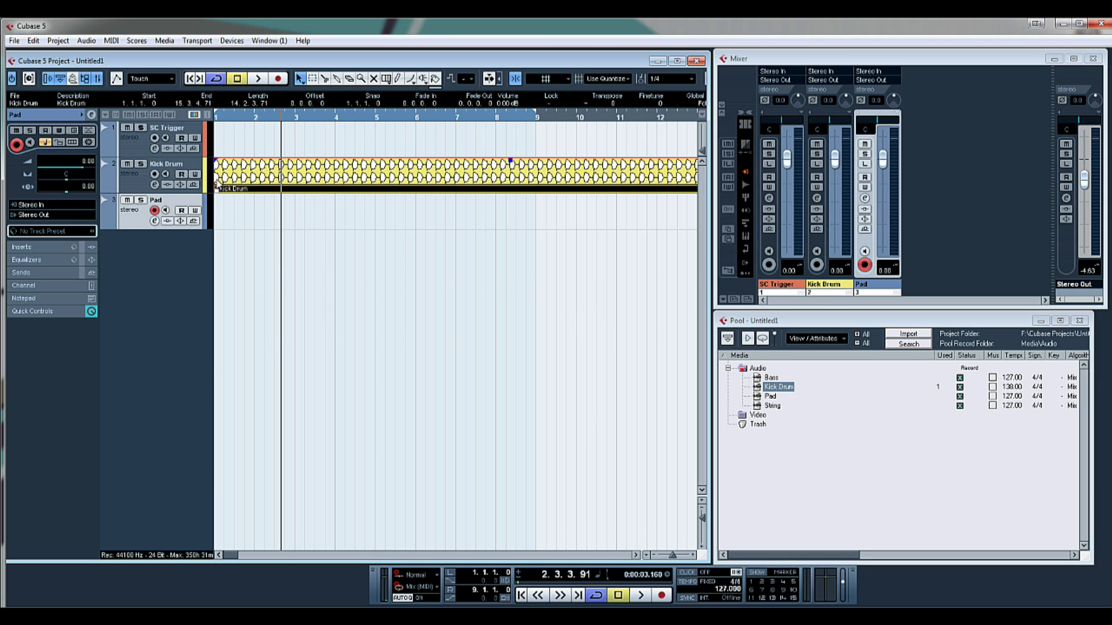
{"action": "left_click_drag", "start_coordinate": [770, 398], "coordinate": [218, 213]}
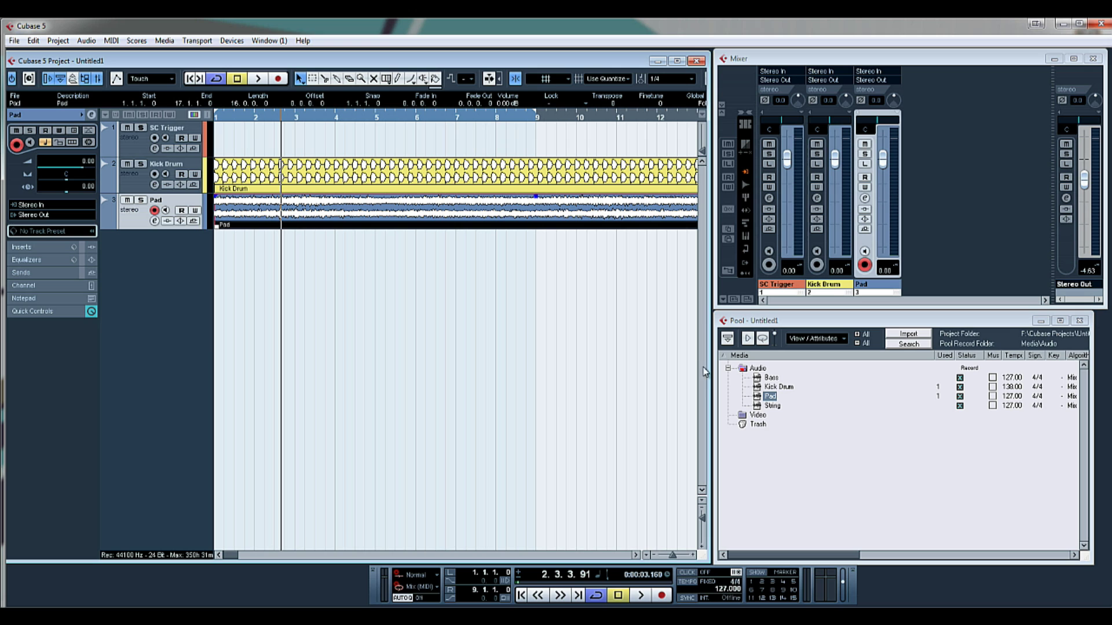
Play the clips and lower the Stereo Out fader slightly, then stop.
{"action": "key", "text": "space"}
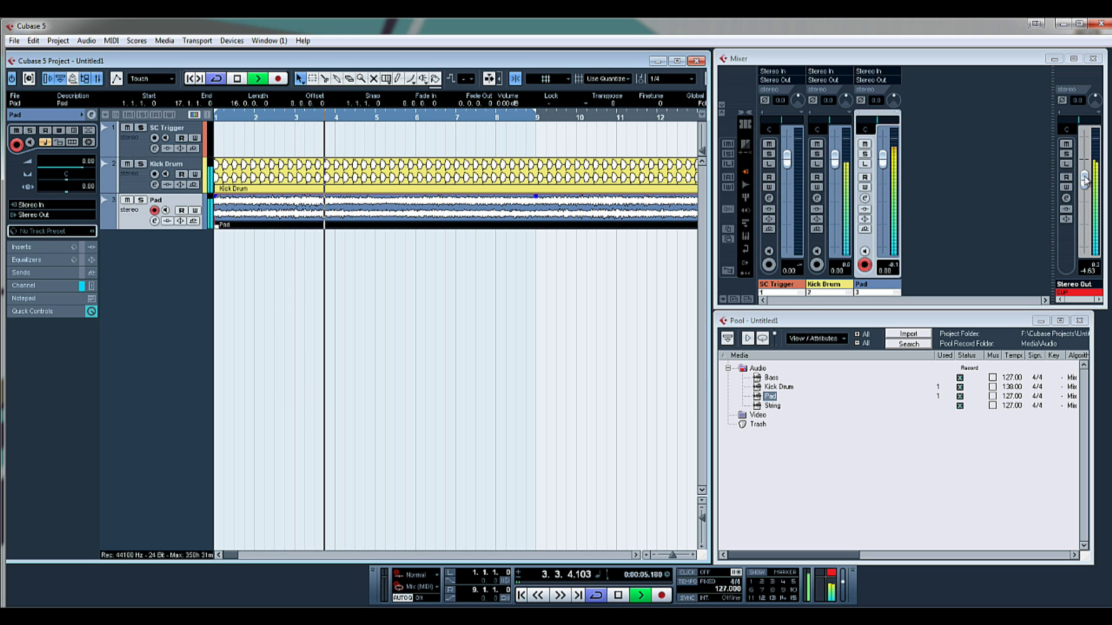
{"action": "left_click_drag", "start_coordinate": [1084, 180], "coordinate": [1084, 198]}
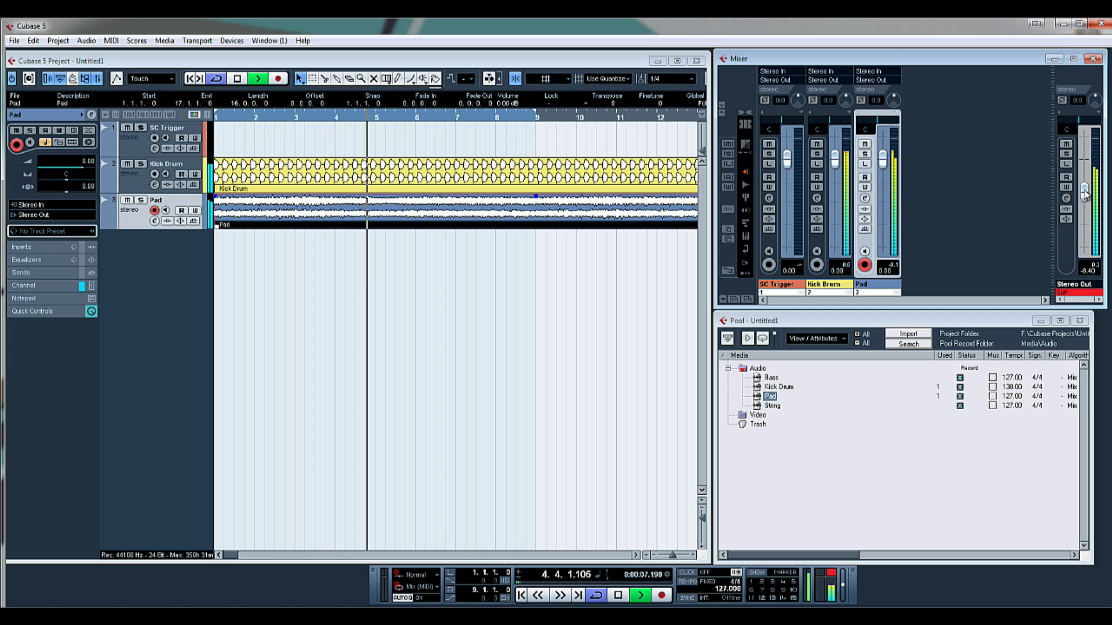
{"action": "key", "text": "space"}
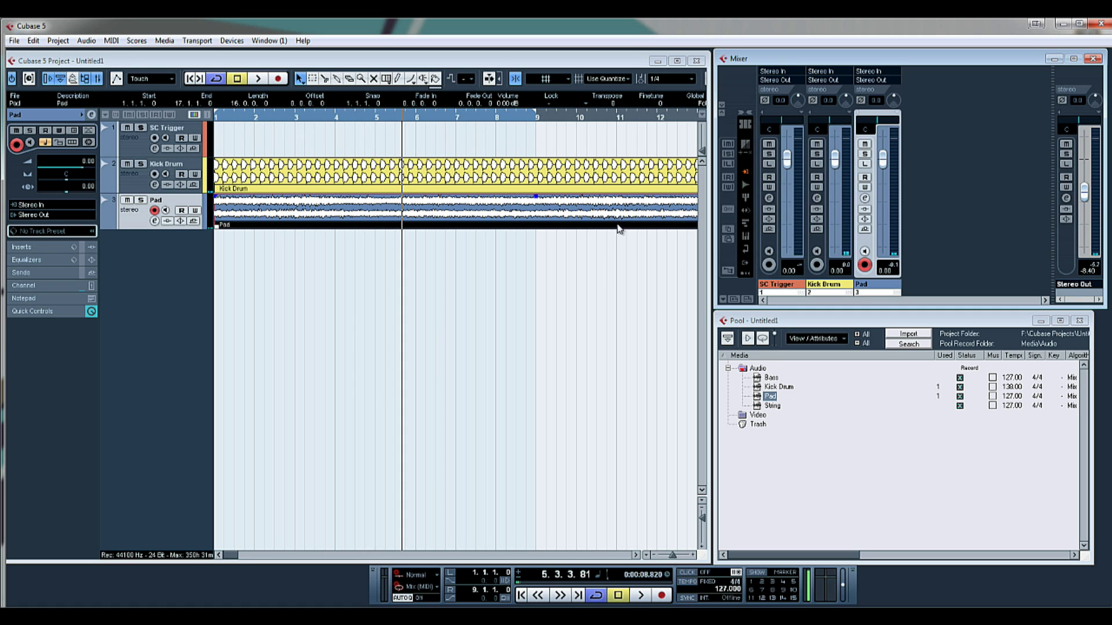
Copy the Kick Drum clip onto SC Trigger and set SC Trigger's output to No Bus.
{"action": "left_click", "coordinate": [281, 177]}
{"action": "left_click_drag", "start_coordinate": [281, 177], "coordinate": [273, 139]}
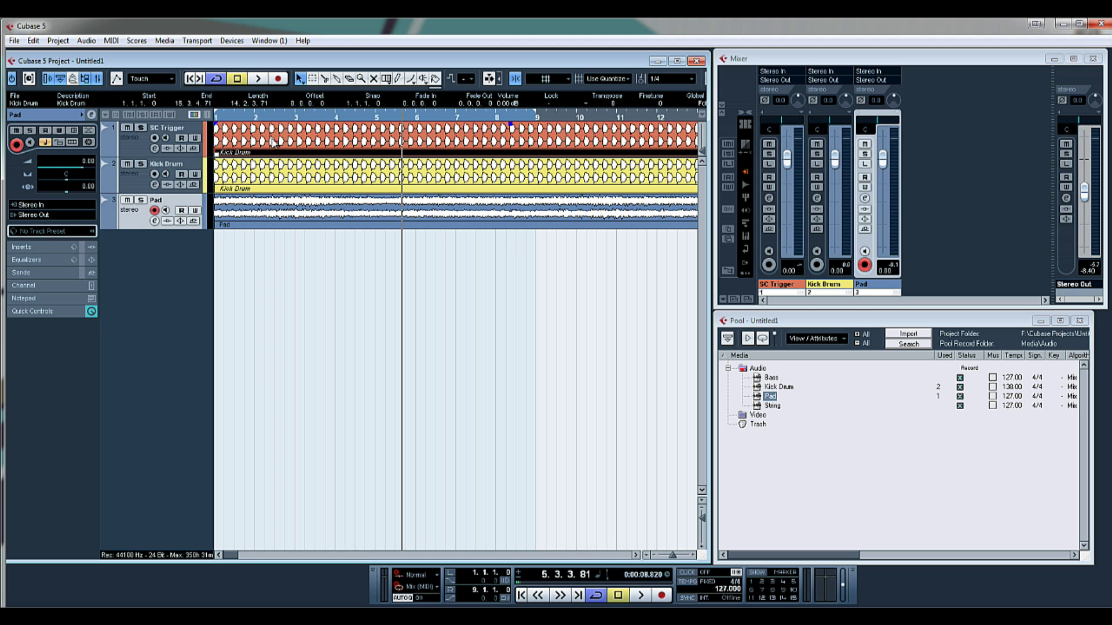
{"action": "left_click", "coordinate": [772, 82]}
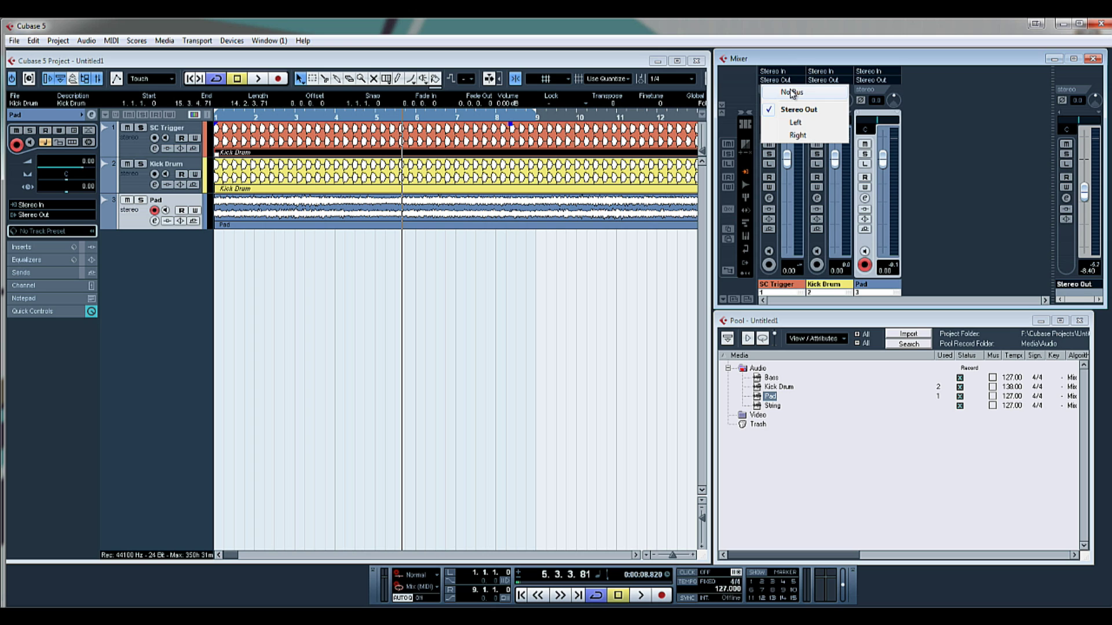
{"action": "left_click", "coordinate": [793, 92]}
Audition by pulling the Kick Drum fader down and back up, then bring up VST Connections with F4.
{"action": "key", "text": "space"}
{"action": "left_click_drag", "start_coordinate": [838, 157], "coordinate": [831, 289]}
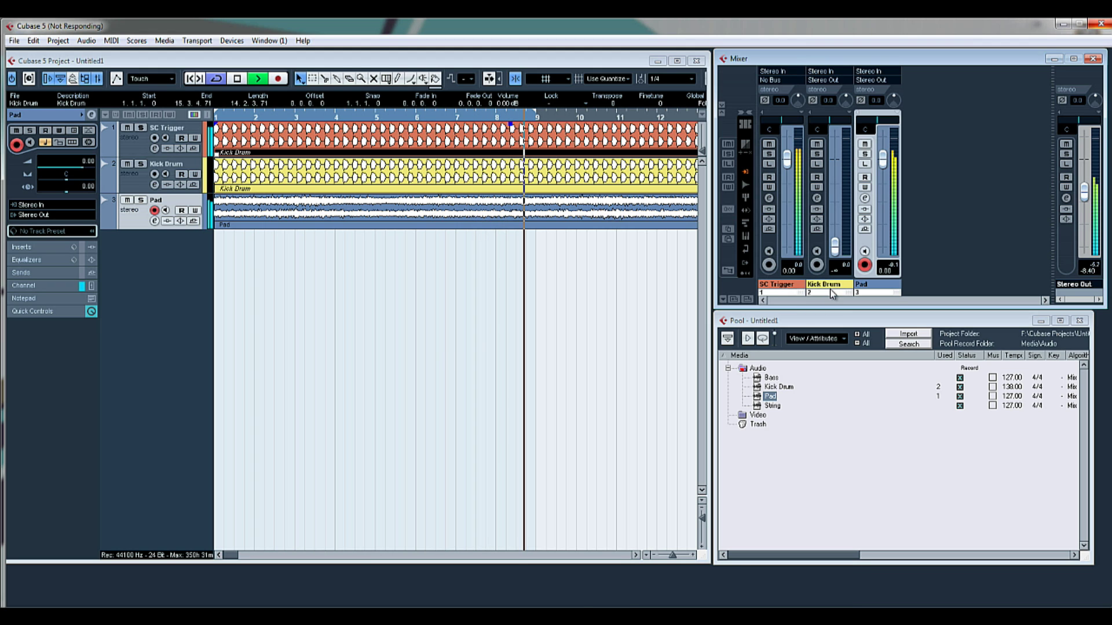
{"action": "key", "text": "space"}
{"action": "left_click_drag", "start_coordinate": [834, 248], "coordinate": [790, 165]}
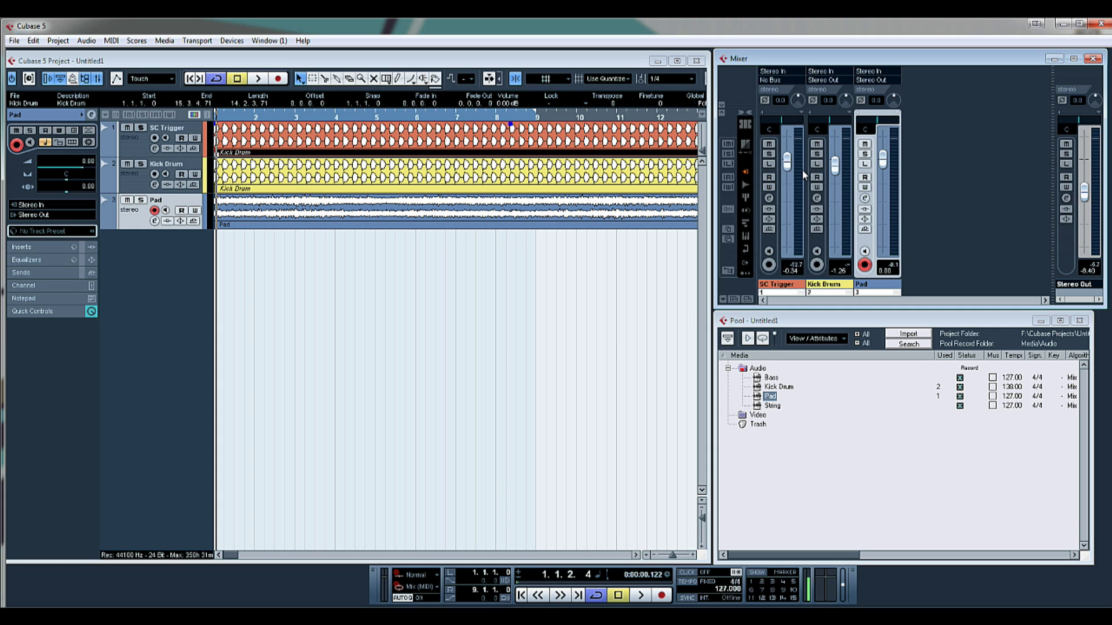
{"action": "key", "text": "F4"}
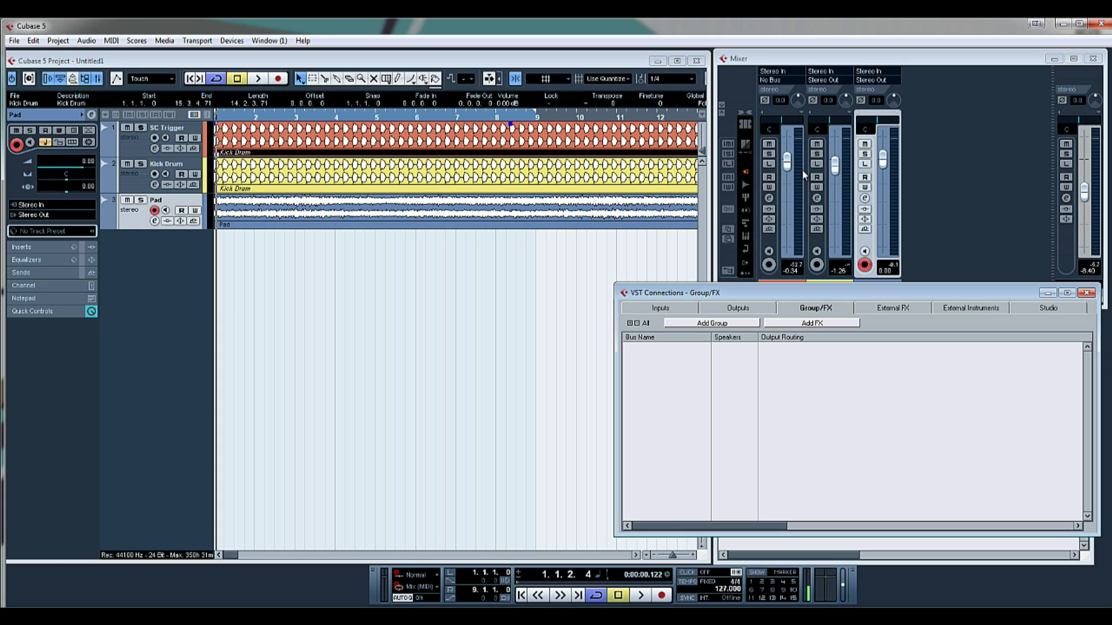
Add a stereo group bus named Main SC and close VST Connections.
{"action": "left_click", "coordinate": [728, 321]}
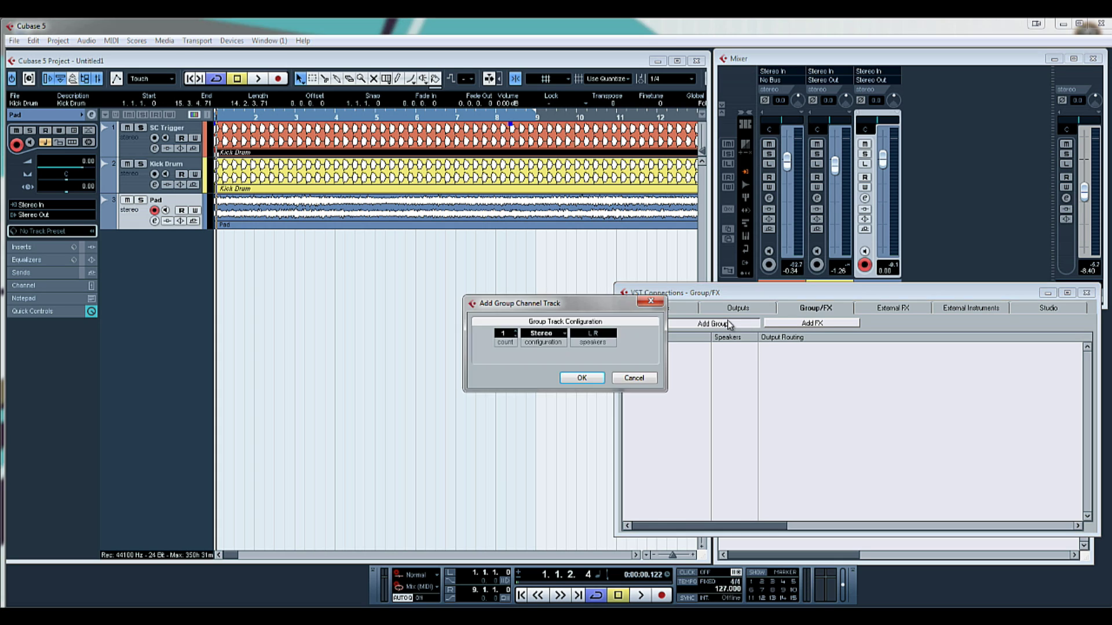
{"action": "left_click", "coordinate": [582, 378]}
{"action": "double_click", "coordinate": [660, 346]}
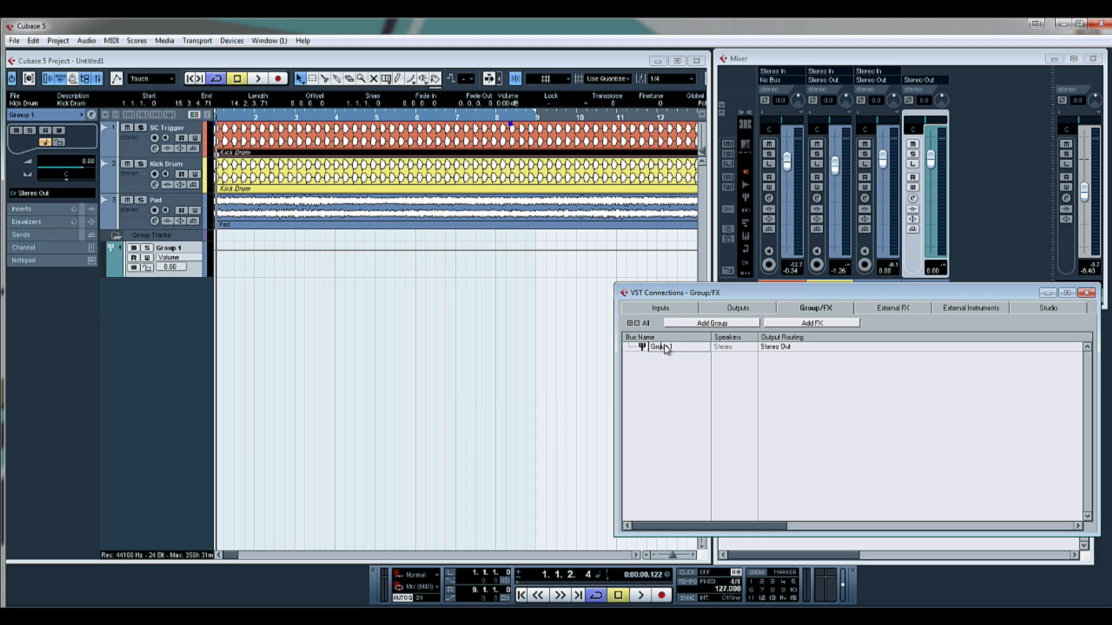
{"action": "type", "text": "Main SC"}
{"action": "key", "text": "Return"}
{"action": "left_click", "coordinate": [1086, 293]}
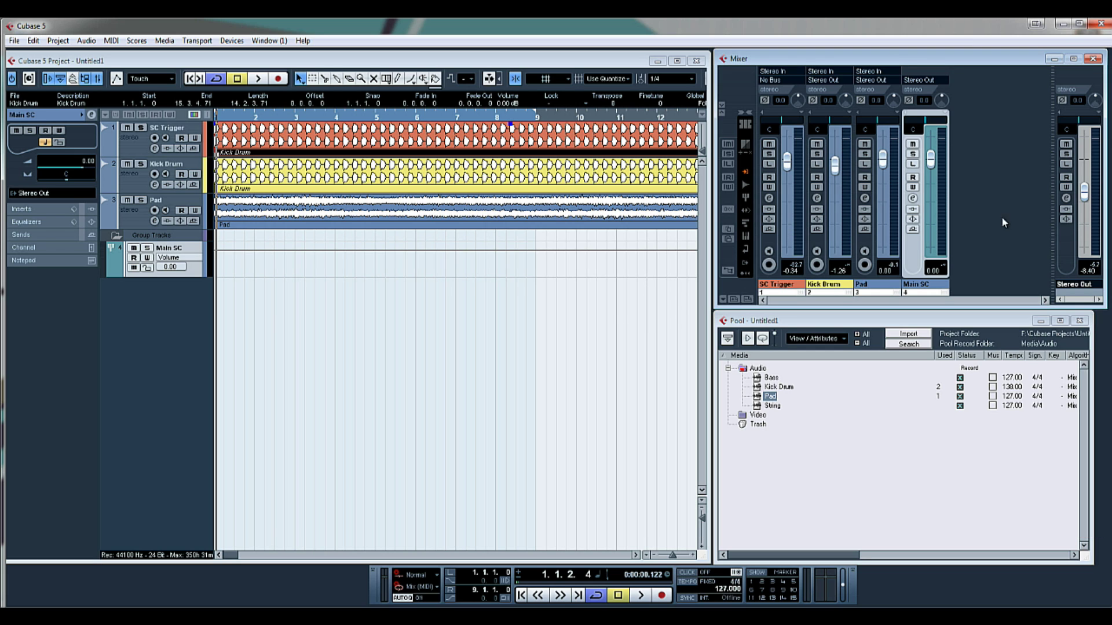
Insert FabFilter Pro-C on Main SC and reveal its expert side-chain settings.
{"action": "left_click", "coordinate": [913, 198]}
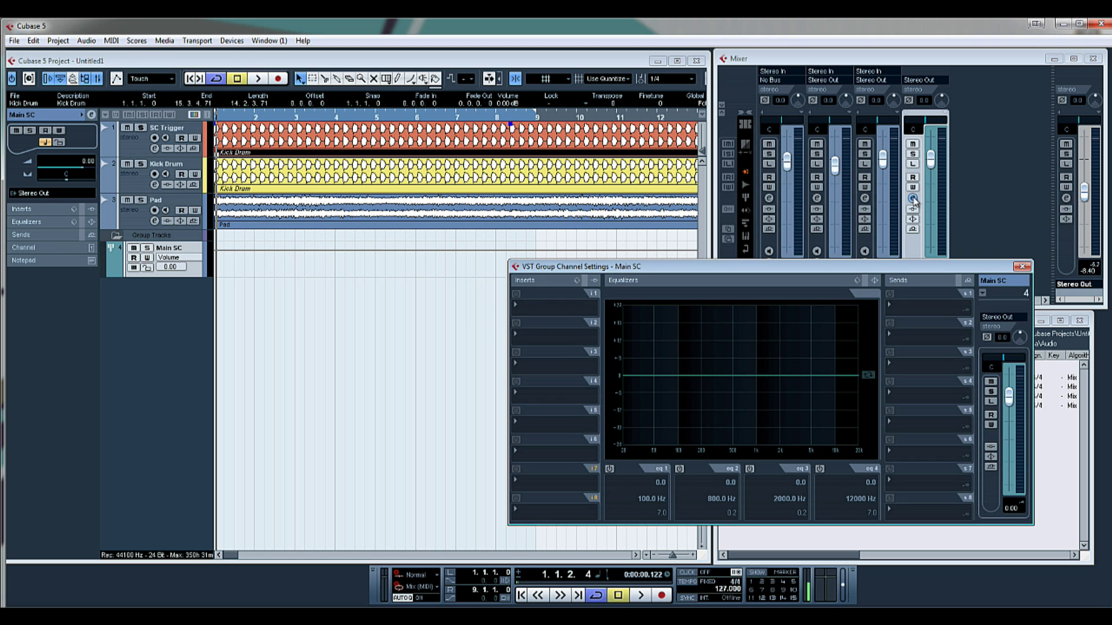
{"action": "left_click", "coordinate": [521, 305]}
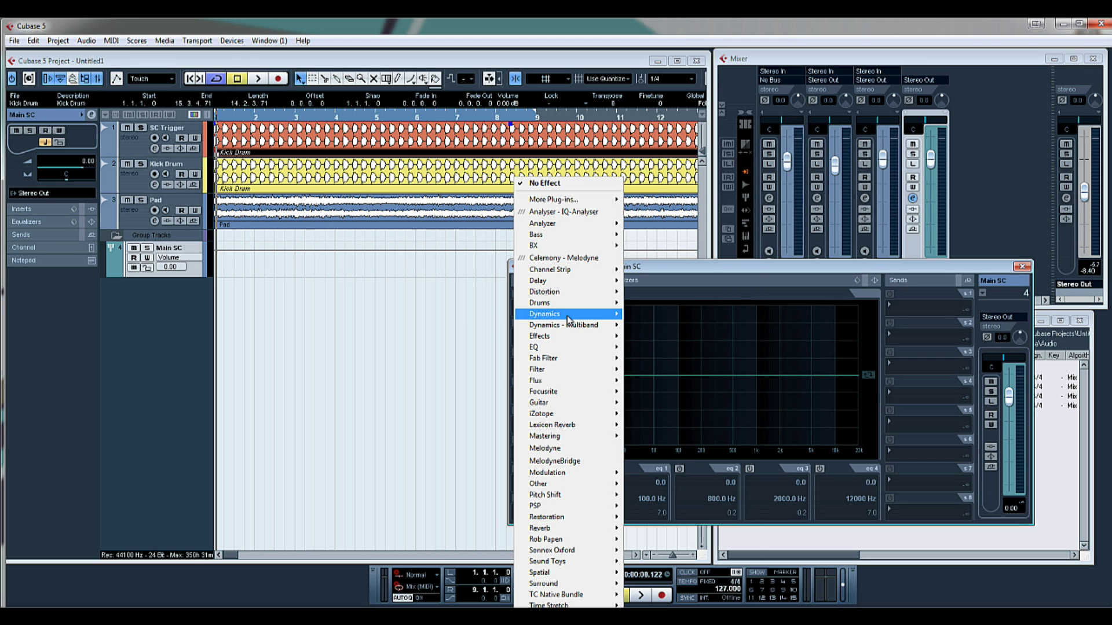
{"action": "mouse_move", "coordinate": [556, 313]}
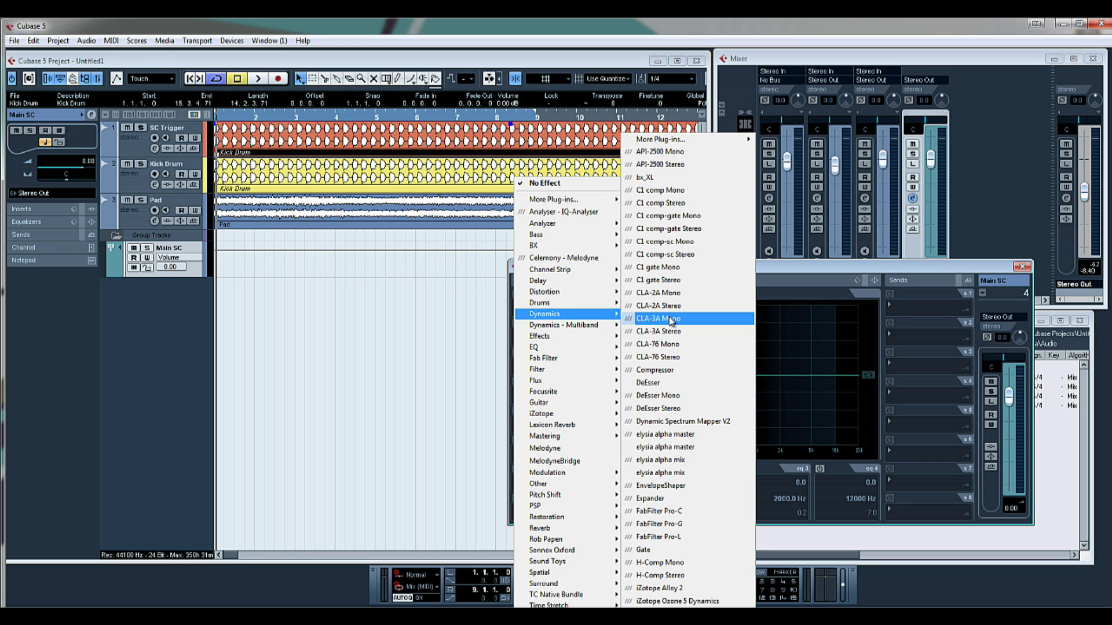
{"action": "left_click", "coordinate": [697, 513]}
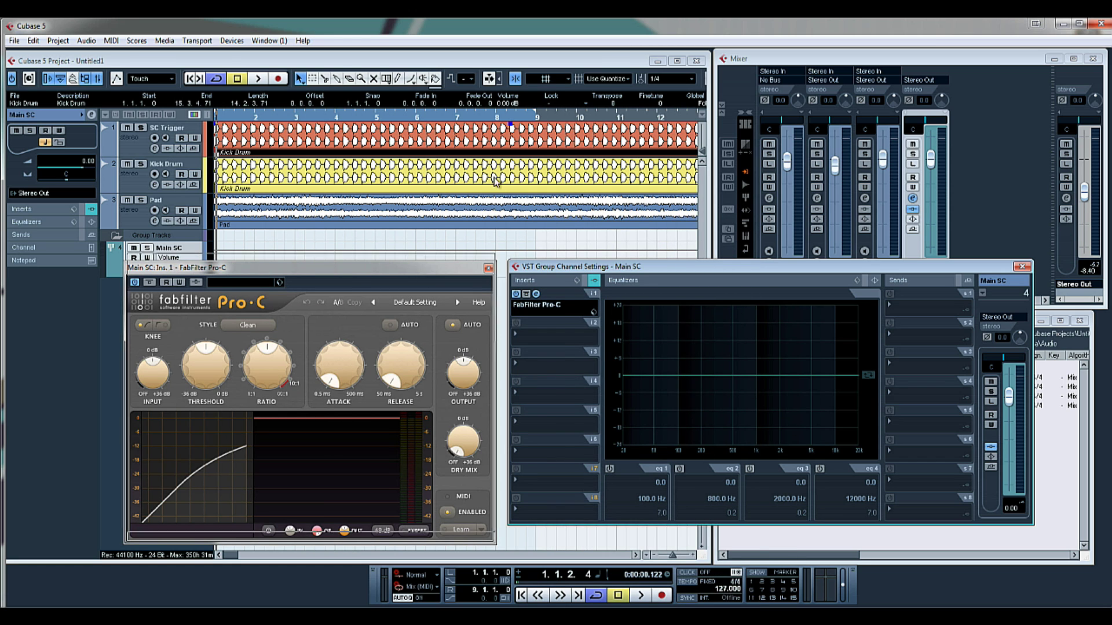
{"action": "left_click_drag", "start_coordinate": [419, 269], "coordinate": [502, 158]}
{"action": "left_click", "coordinate": [500, 419]}
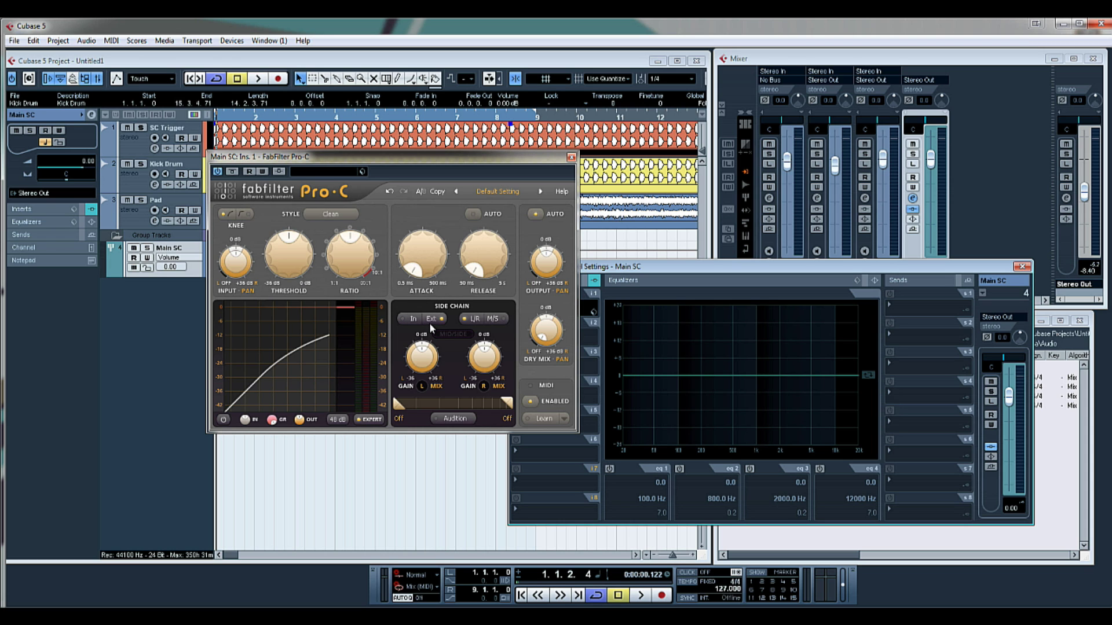
{"action": "left_click", "coordinate": [571, 157]}
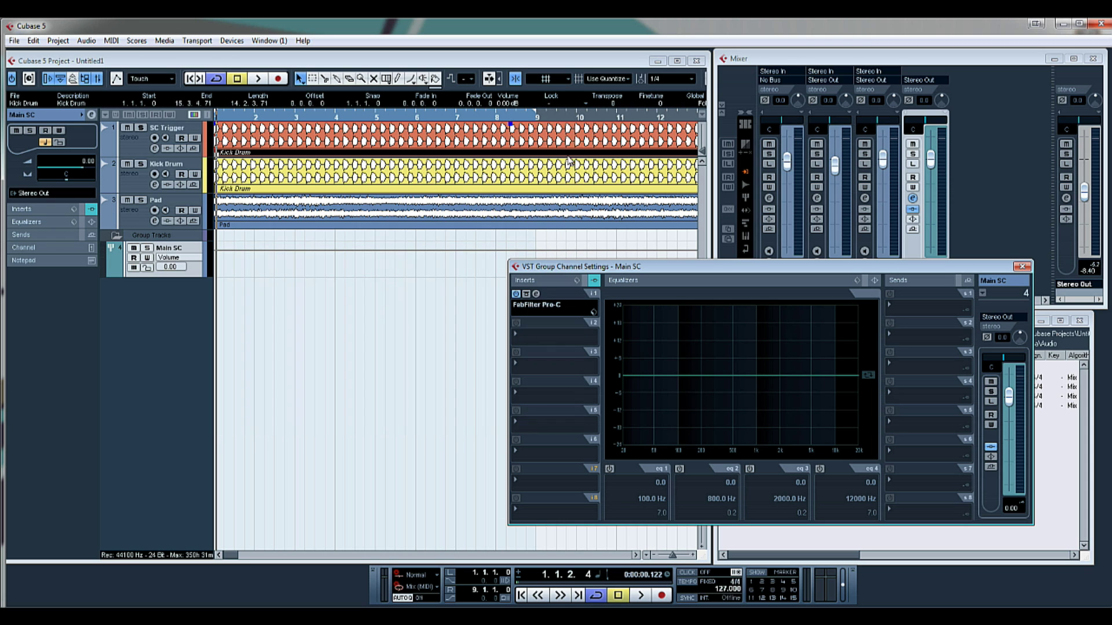
Load FabFilter Pro-C as Main SC's first insert, check its editor, and close the settings.
{"action": "left_click", "coordinate": [544, 307]}
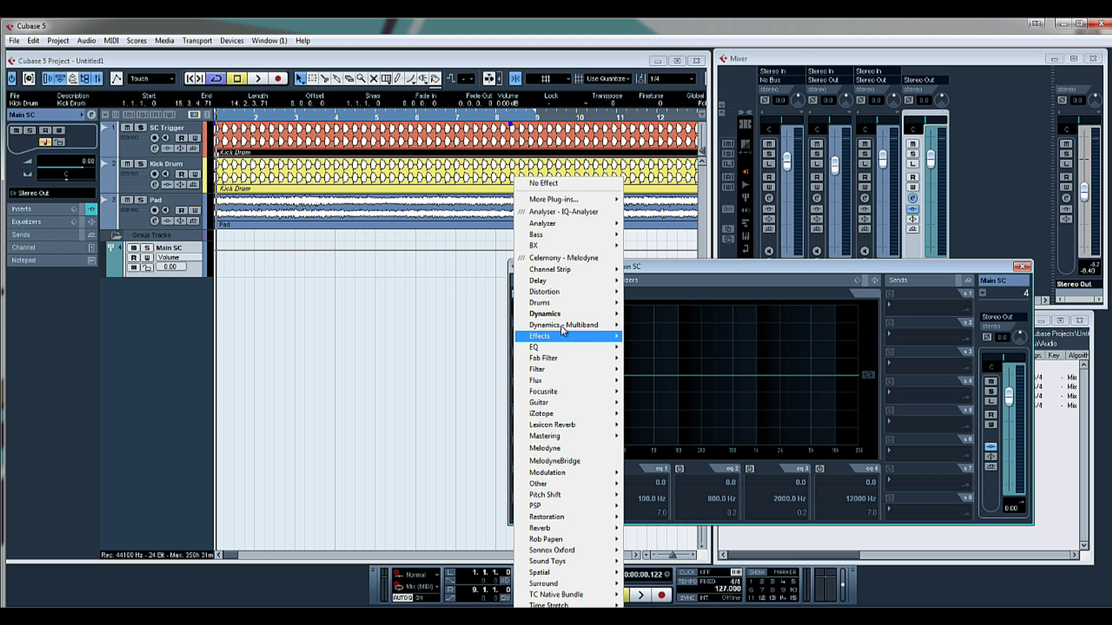
{"action": "mouse_move", "coordinate": [569, 317]}
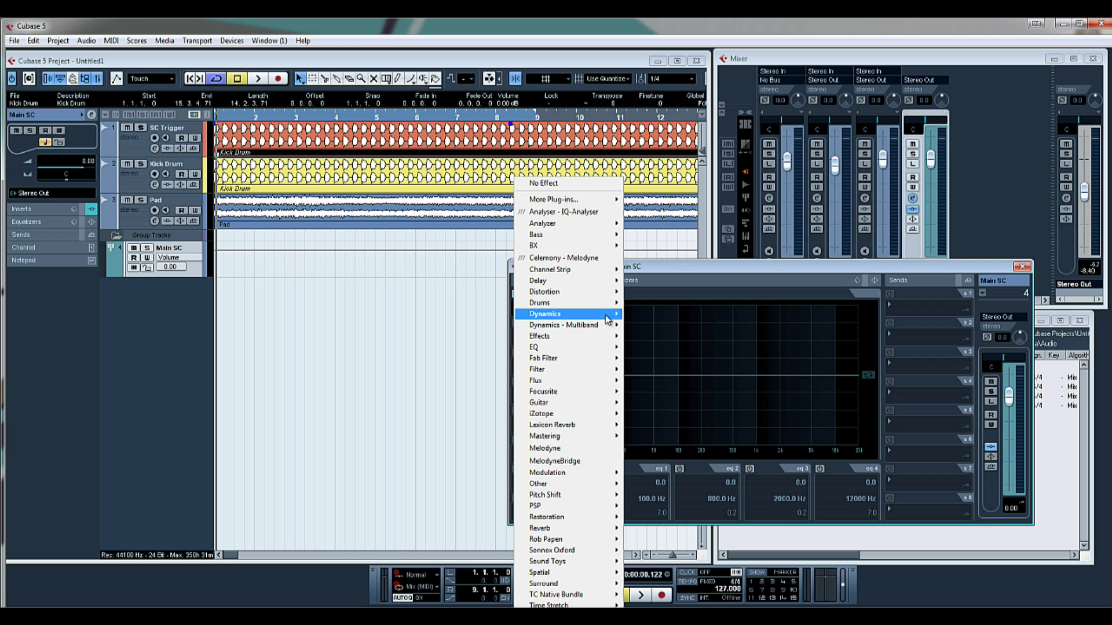
{"action": "left_click", "coordinate": [660, 511]}
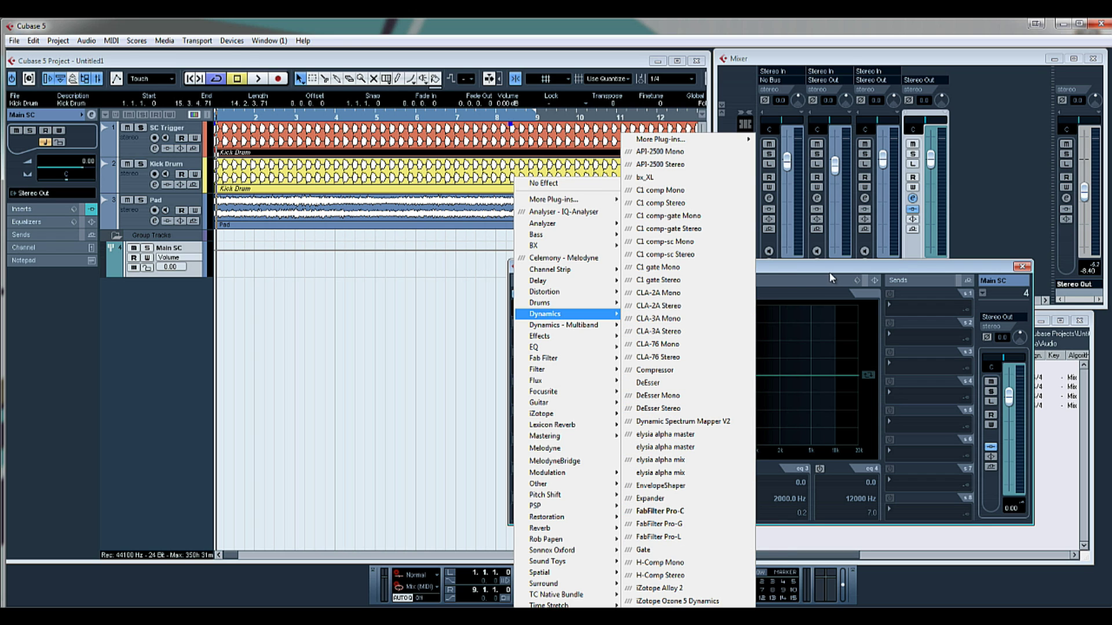
{"action": "left_click", "coordinate": [536, 295]}
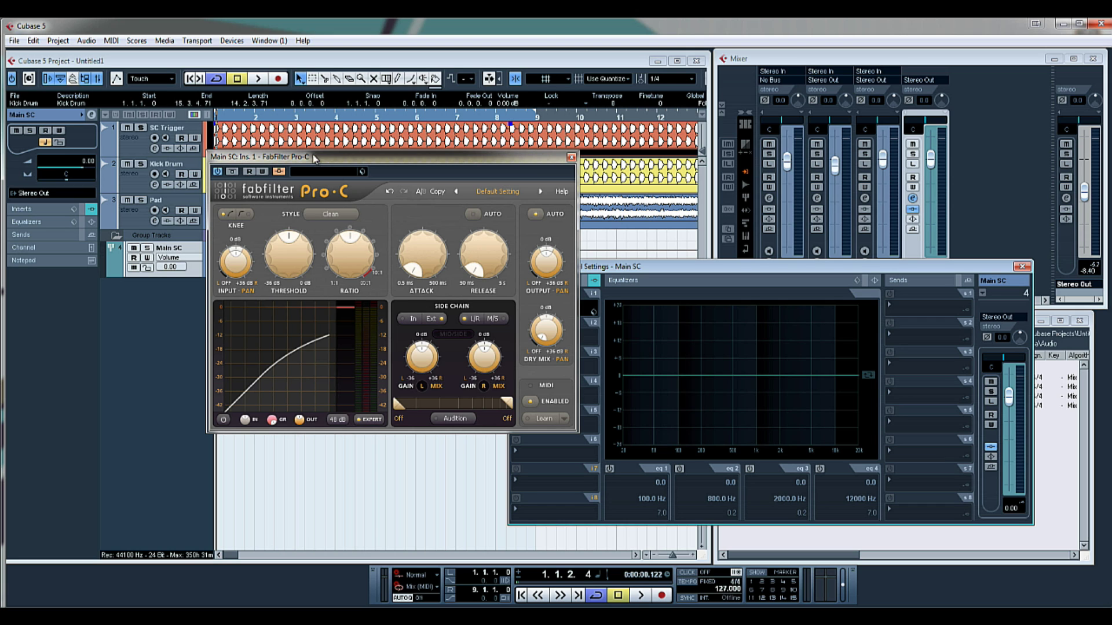
{"action": "left_click", "coordinate": [571, 157]}
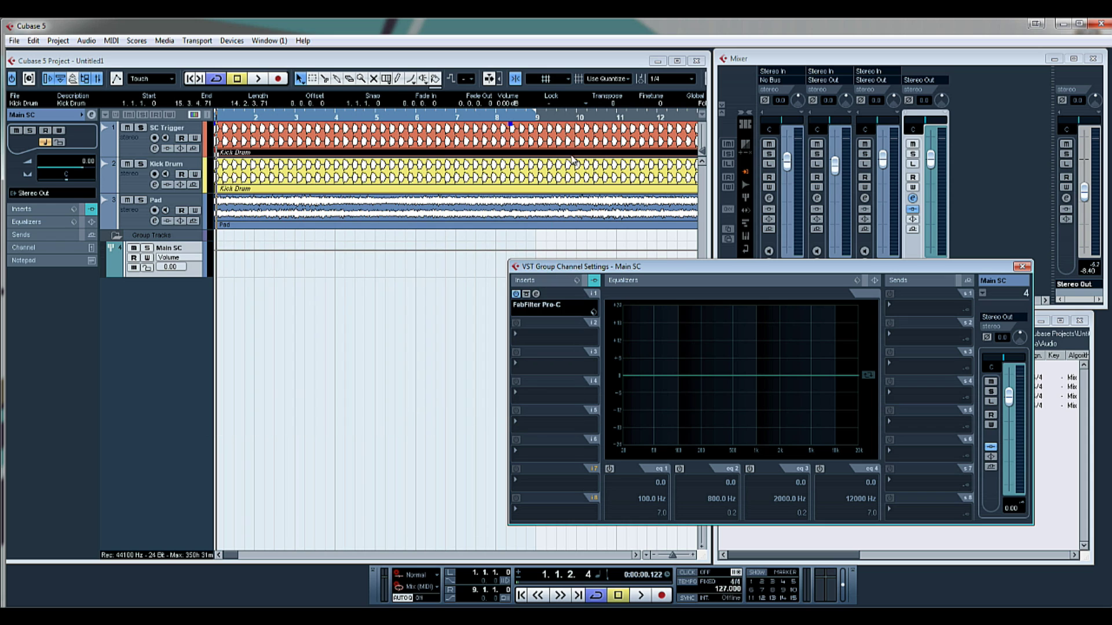
{"action": "left_click", "coordinate": [1022, 267]}
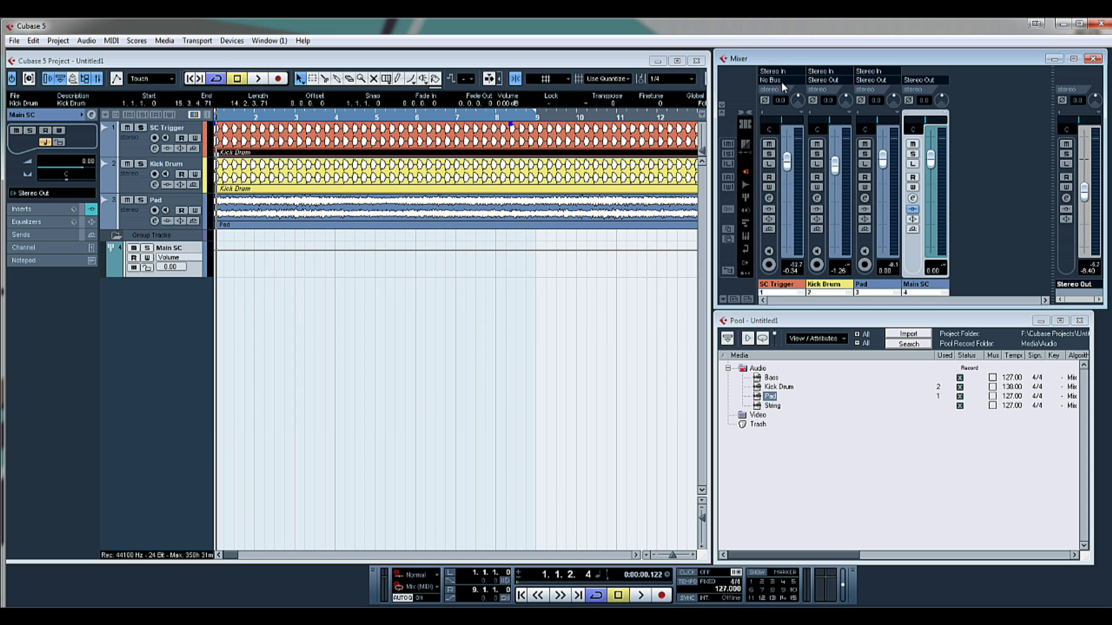
Route SC Trigger's Send 1 to the Main SC Pro-C side-chain, enabled at about 0.82 dB.
{"action": "left_click", "coordinate": [768, 198]}
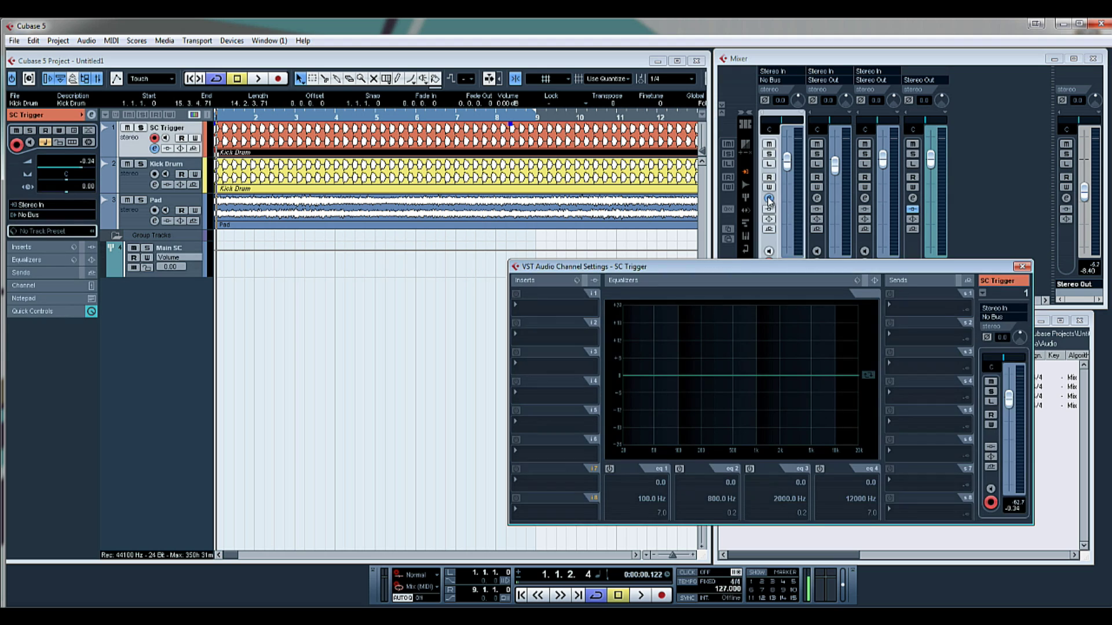
{"action": "left_click", "coordinate": [891, 308]}
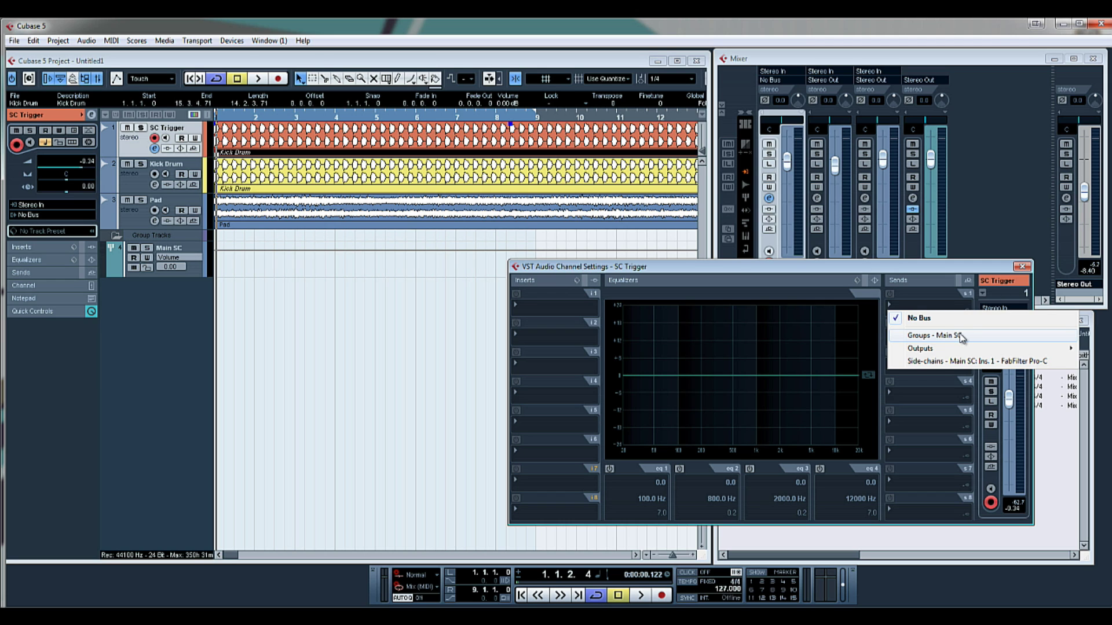
{"action": "left_click", "coordinate": [964, 363]}
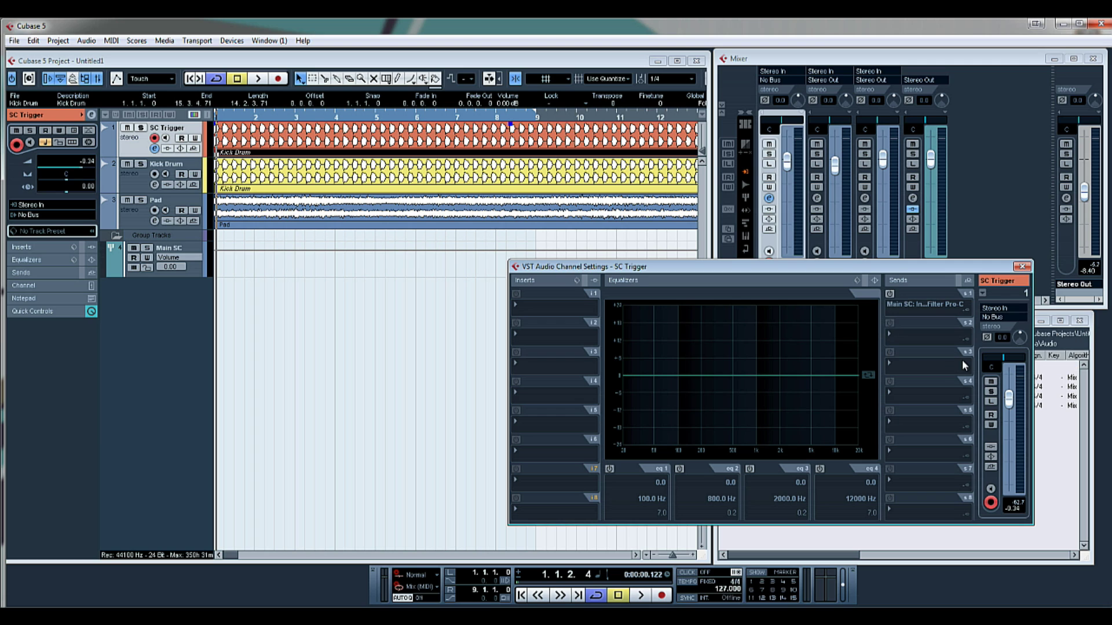
{"action": "left_click", "coordinate": [891, 294]}
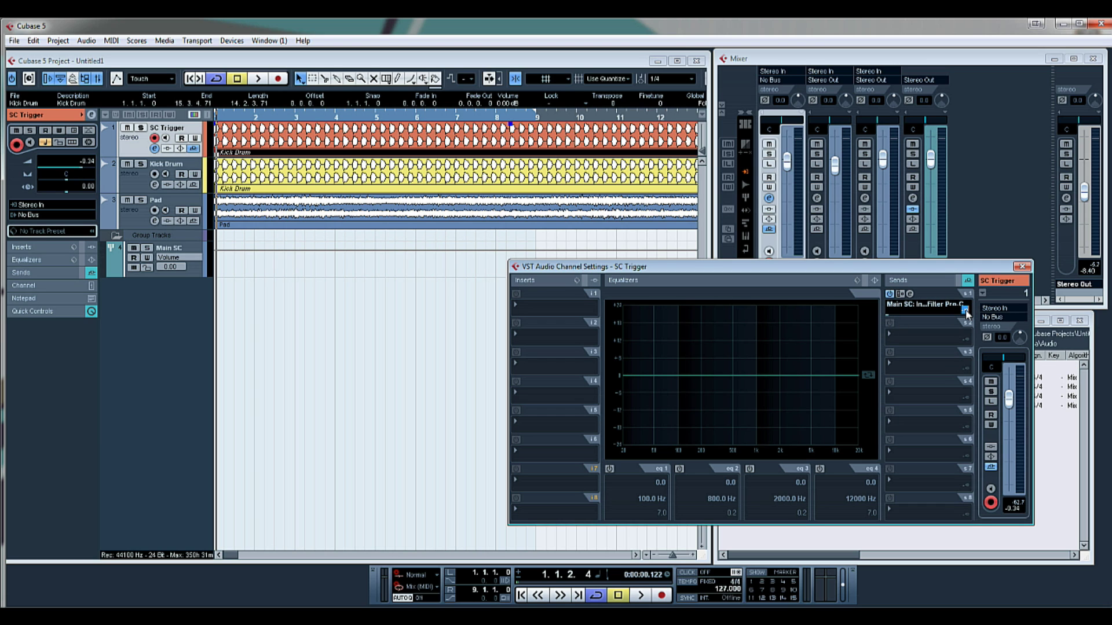
{"action": "left_click", "coordinate": [965, 309], "text": "ctrl"}
{"action": "left_click_drag", "start_coordinate": [950, 315], "coordinate": [933, 313]}
{"action": "left_click_drag", "start_coordinate": [951, 322], "coordinate": [954, 321]}
{"action": "left_click", "coordinate": [1022, 267]}
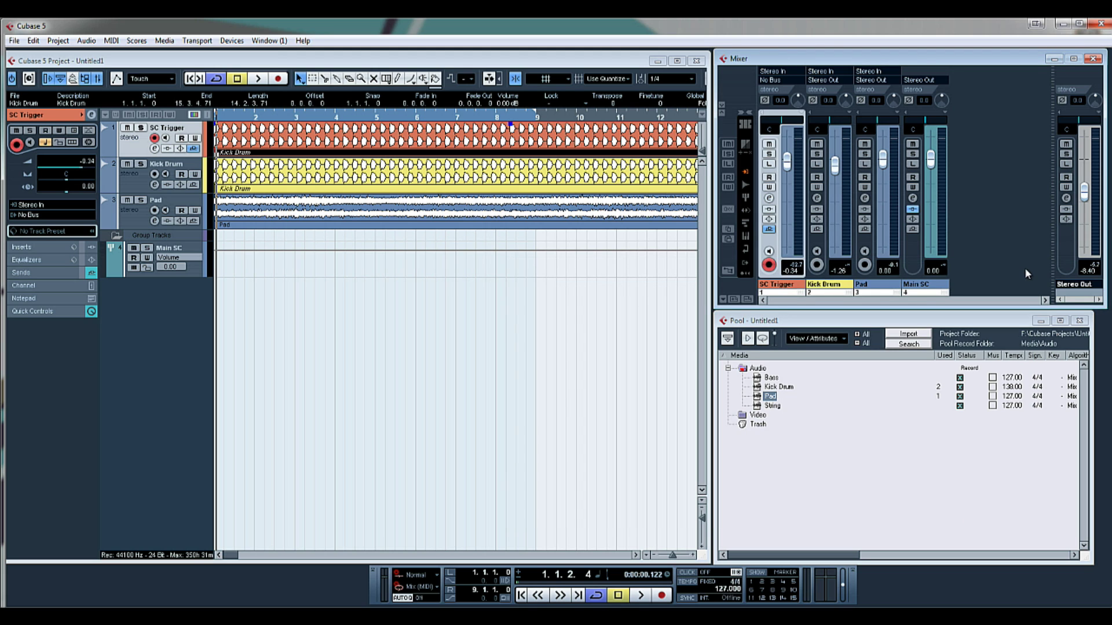
Route Pad's output to the Main SC group and mute the Kick Drum track.
{"action": "left_click", "coordinate": [867, 85]}
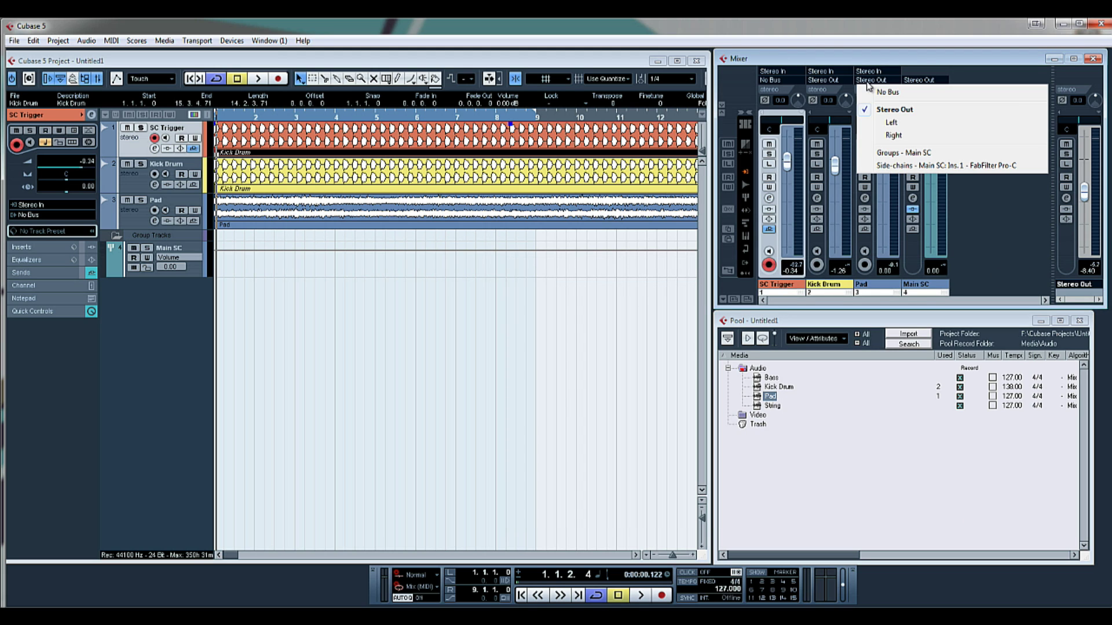
{"action": "left_click", "coordinate": [927, 153]}
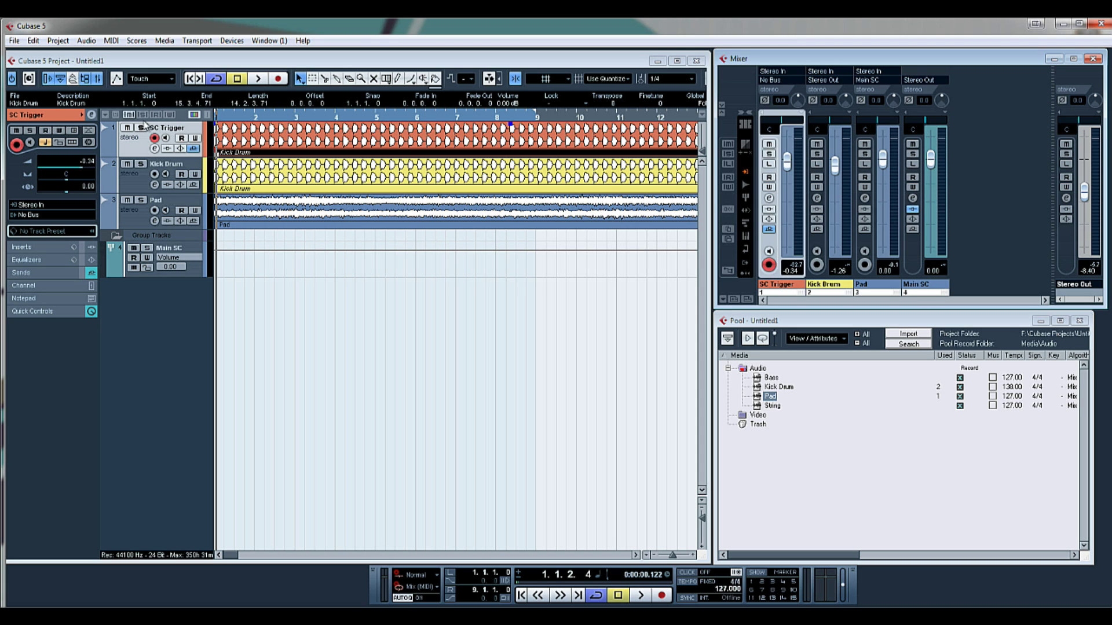
{"action": "left_click", "coordinate": [127, 164]}
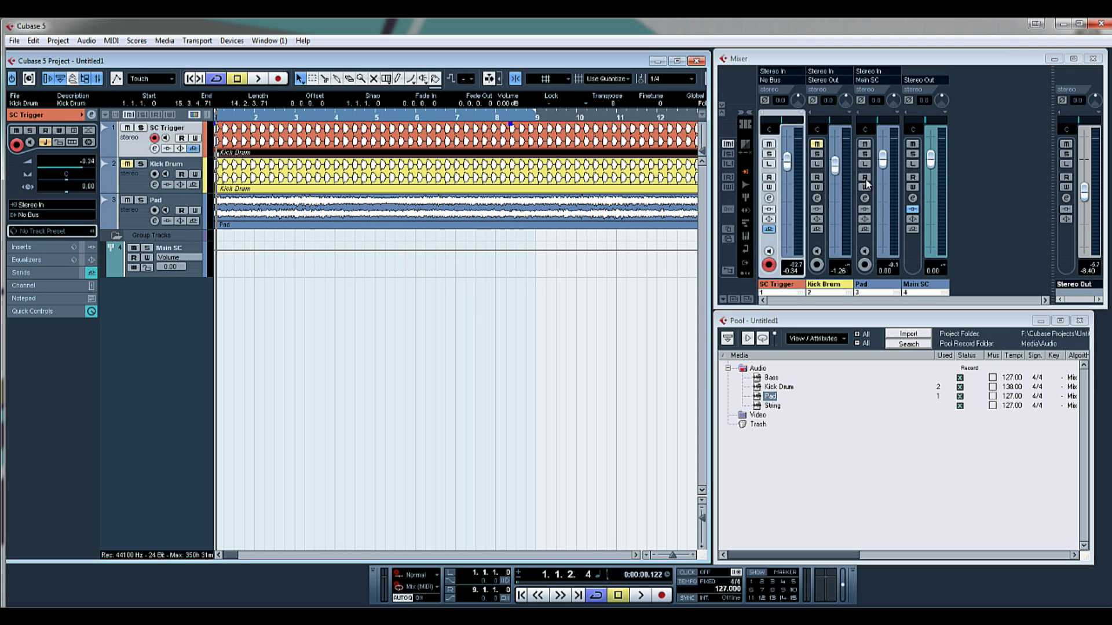
Start playback and bring up the Pro-C editor on the Main SC group.
{"action": "key", "text": "space"}
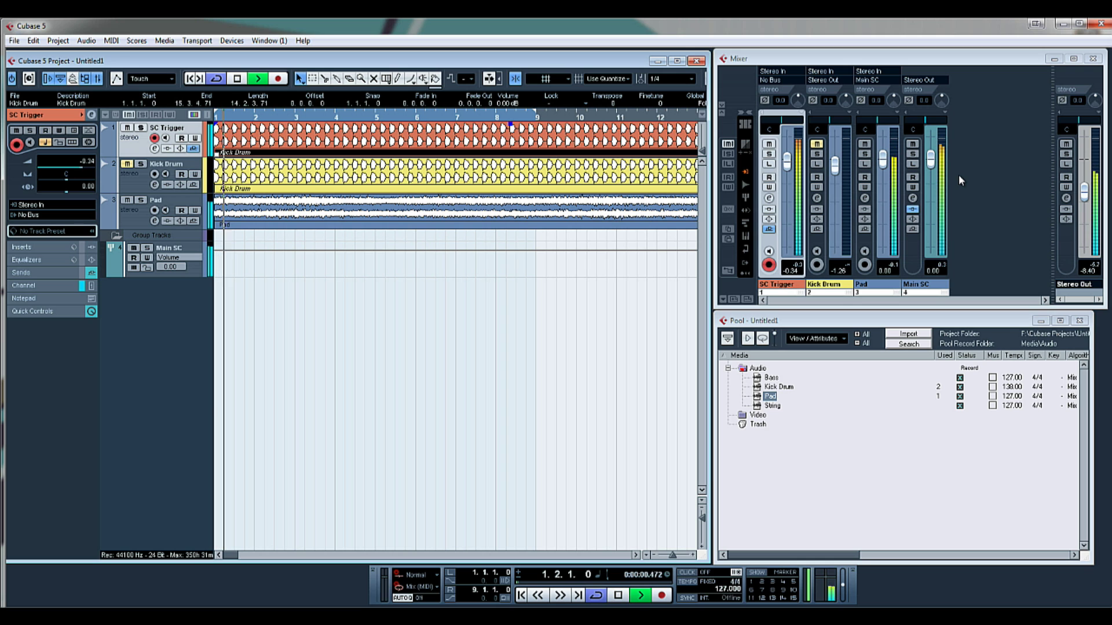
{"action": "left_click", "coordinate": [912, 199]}
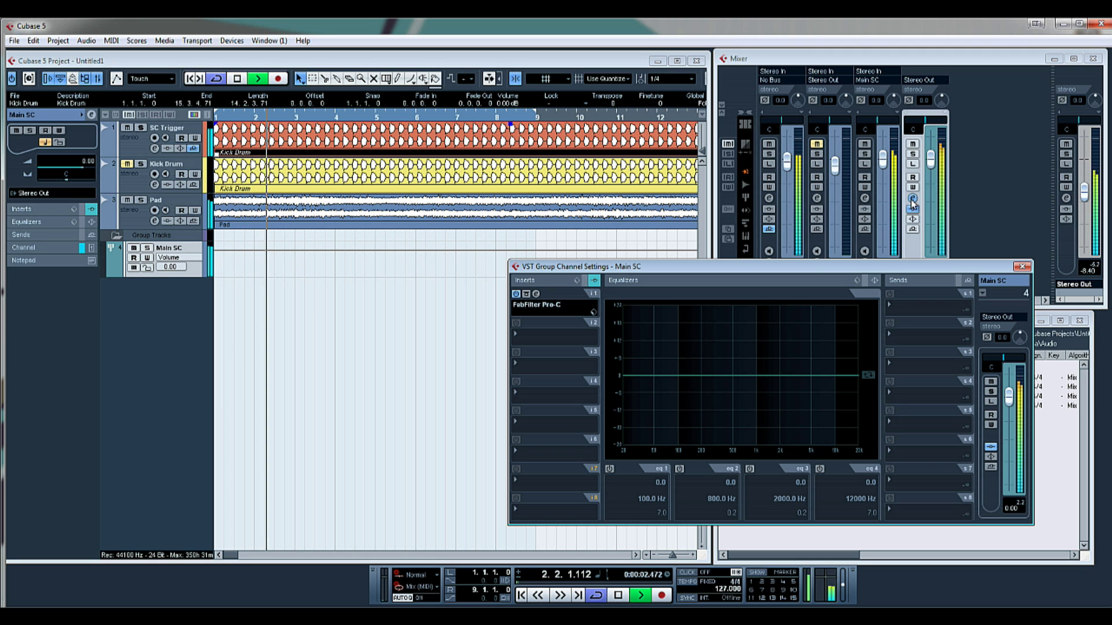
{"action": "left_click", "coordinate": [536, 294]}
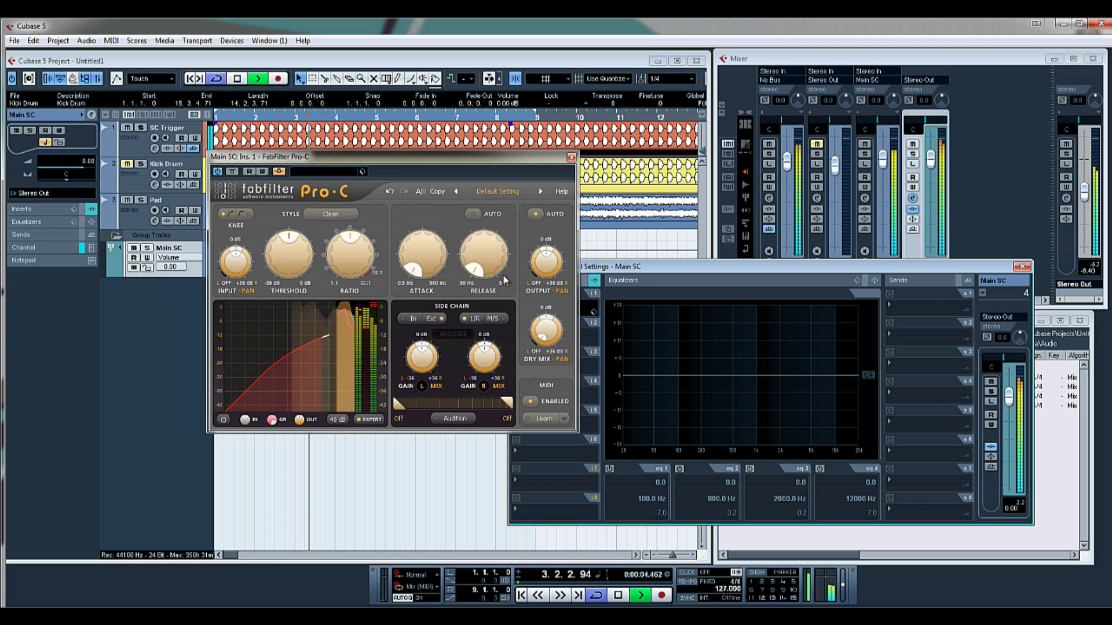
Set Pro-C release near 143 ms, adjust ratio, and lower threshold to -25.5 dB.
{"action": "mouse_move", "coordinate": [482, 247]}
{"action": "scroll", "coordinate": [482, 248], "scroll_direction": "down", "scroll_amount": 10}
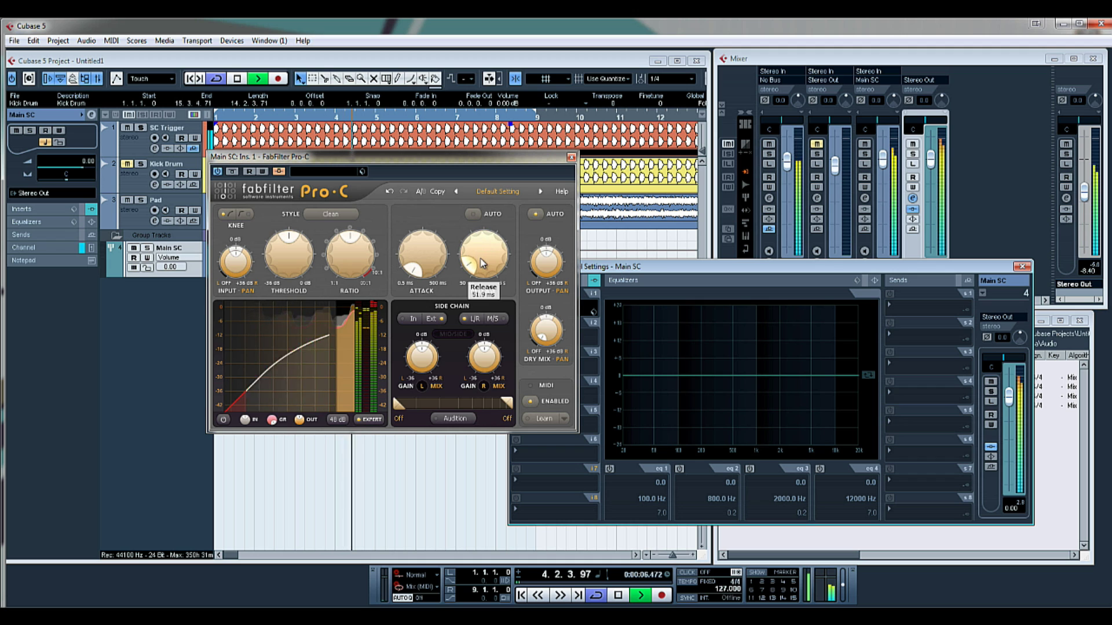
{"action": "scroll", "coordinate": [476, 241], "scroll_direction": "up", "scroll_amount": 5}
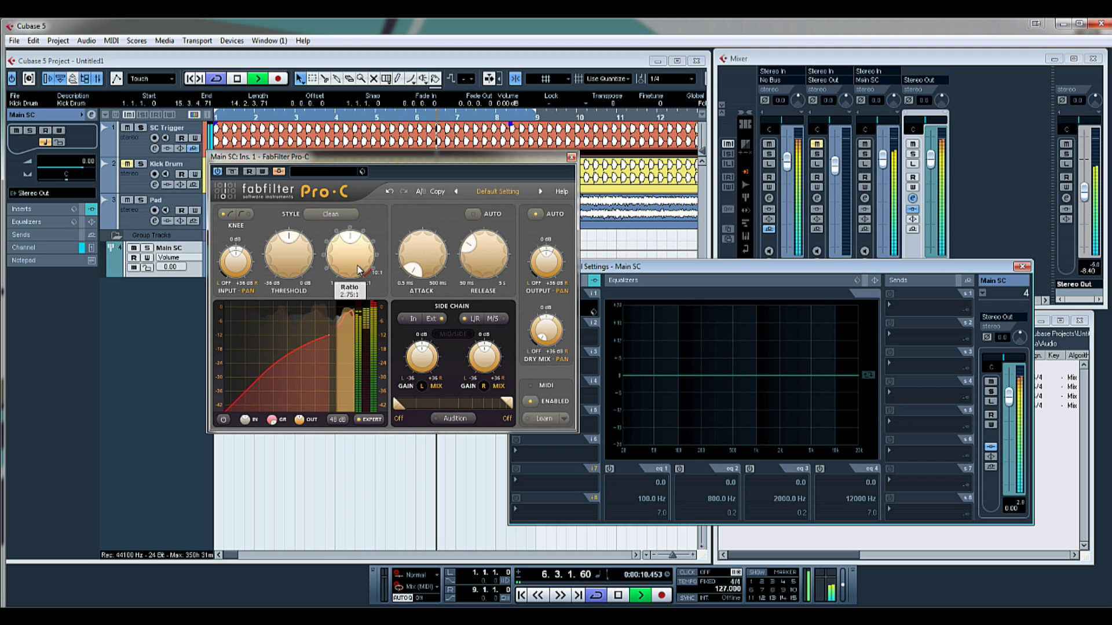
{"action": "mouse_move", "coordinate": [324, 260]}
{"action": "scroll", "coordinate": [326, 261], "scroll_direction": "up", "scroll_amount": 5}
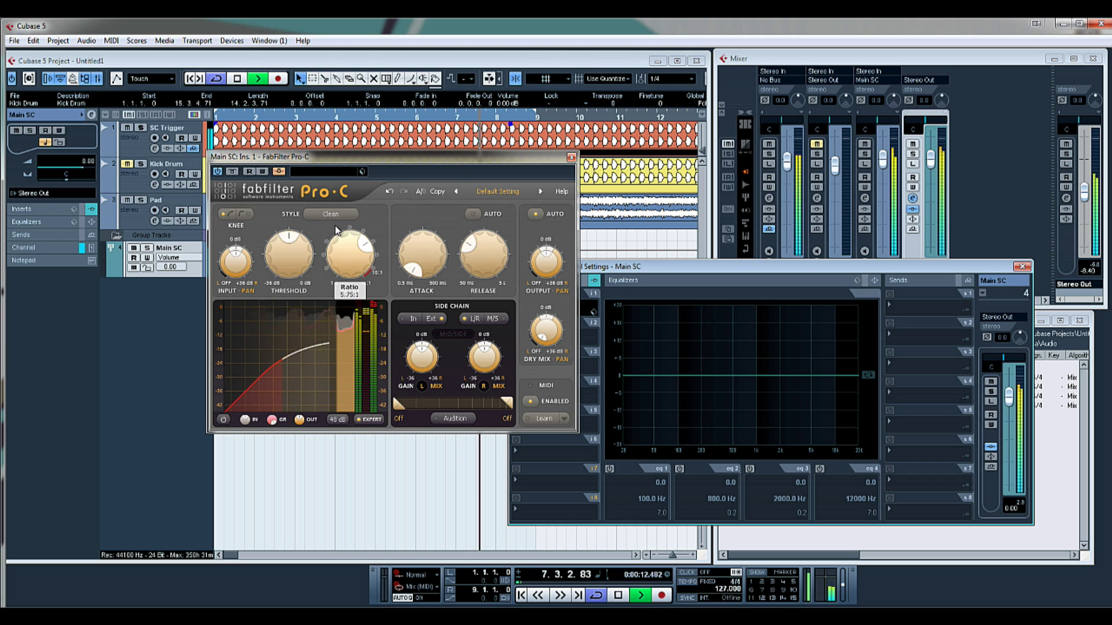
{"action": "scroll", "coordinate": [298, 249], "scroll_direction": "down", "scroll_amount": 1}
{"action": "left_click_drag", "start_coordinate": [297, 261], "coordinate": [293, 288]}
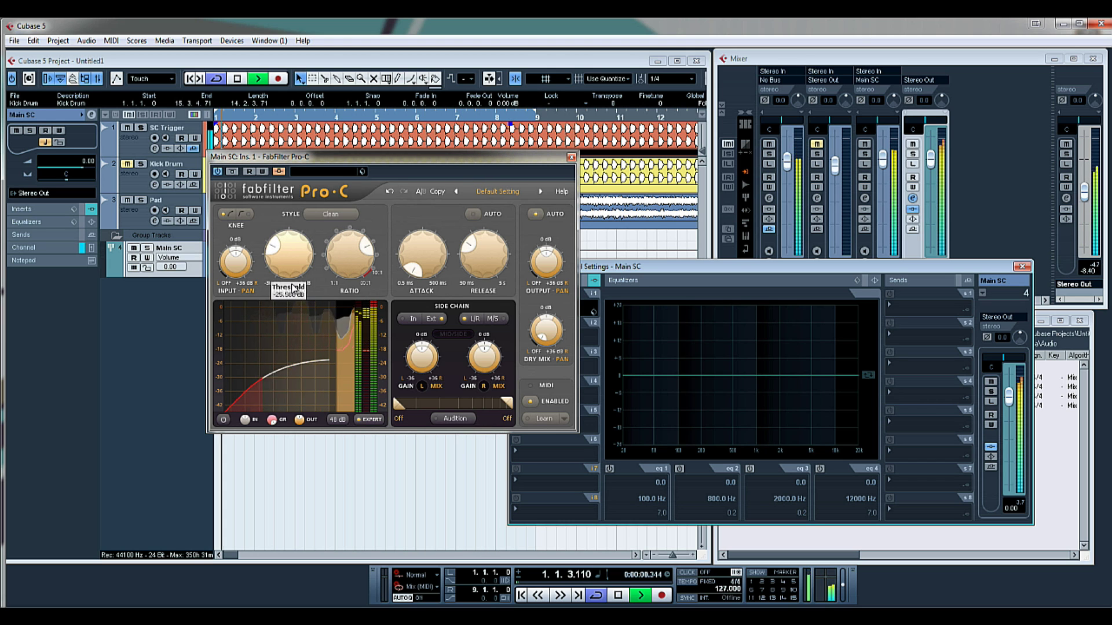
{"action": "left_click", "coordinate": [571, 157]}
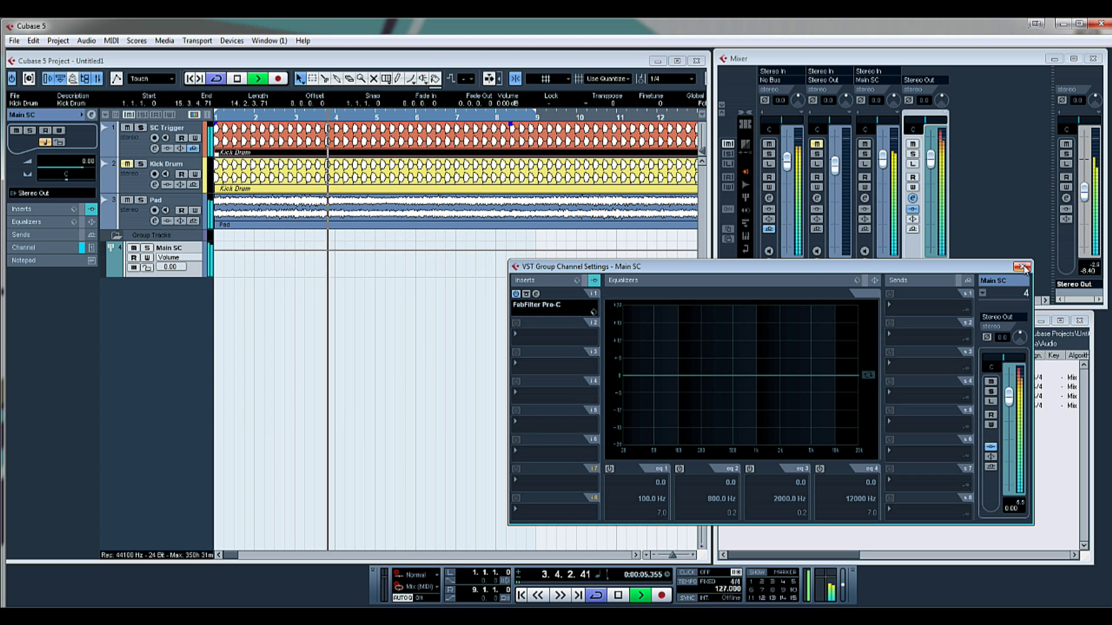
Close the Main SC settings, lower Pad to -1.76 dB and stop playback.
{"action": "left_click", "coordinate": [840, 140]}
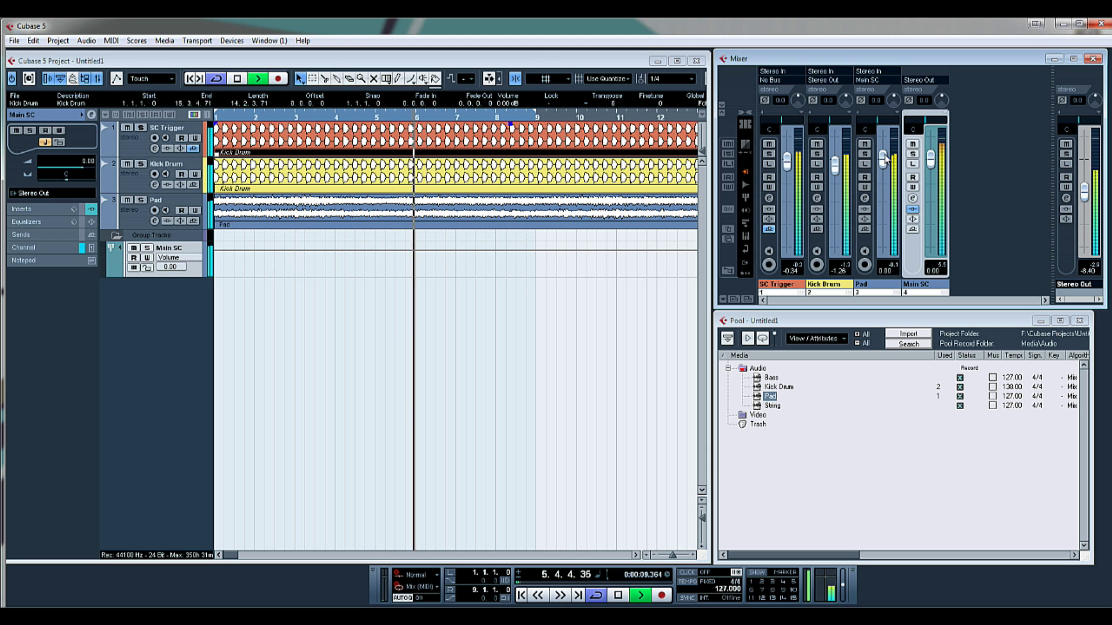
{"action": "left_click_drag", "start_coordinate": [883, 158], "coordinate": [884, 180]}
{"action": "key", "text": "space"}
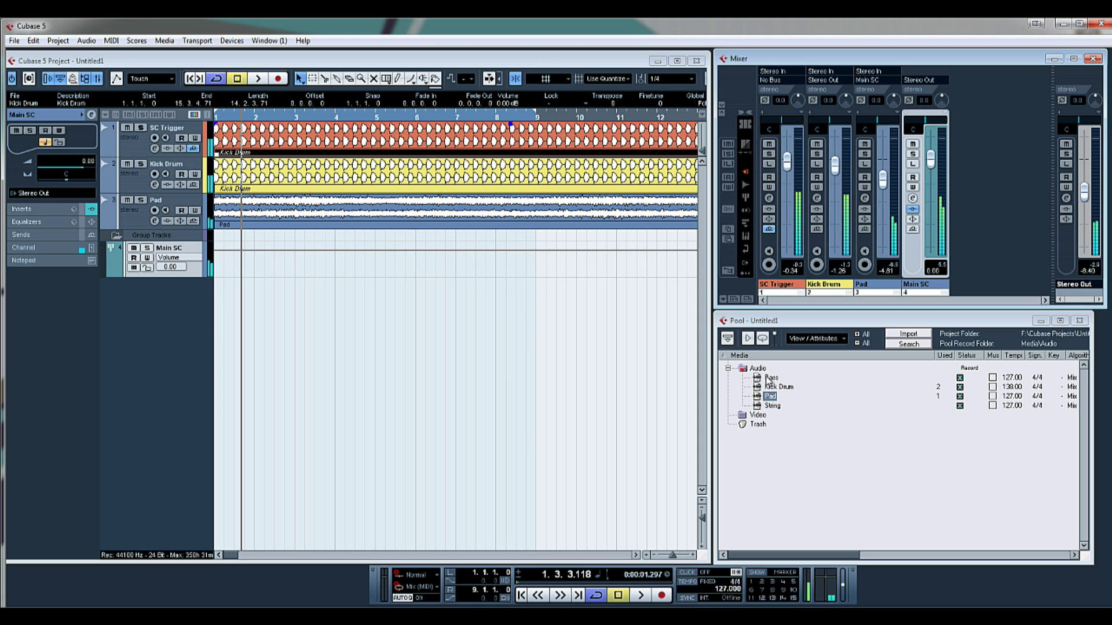
Add the Bass clip from the Pool at bar 1, routed to Main SC.
{"action": "left_click_drag", "start_coordinate": [771, 377], "coordinate": [219, 298]}
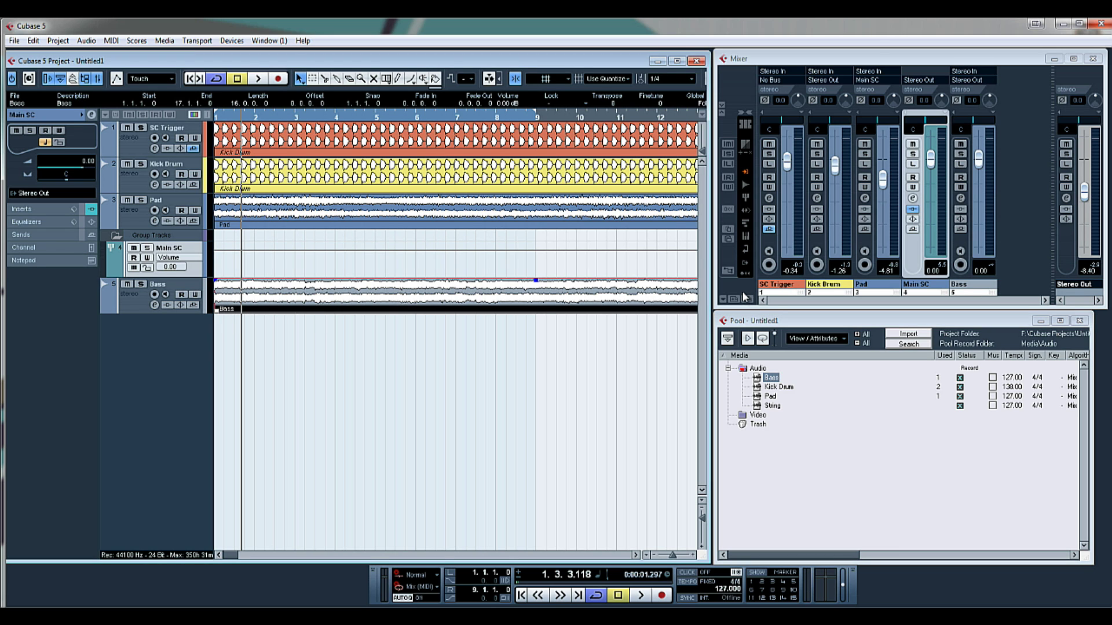
{"action": "left_click", "coordinate": [965, 81]}
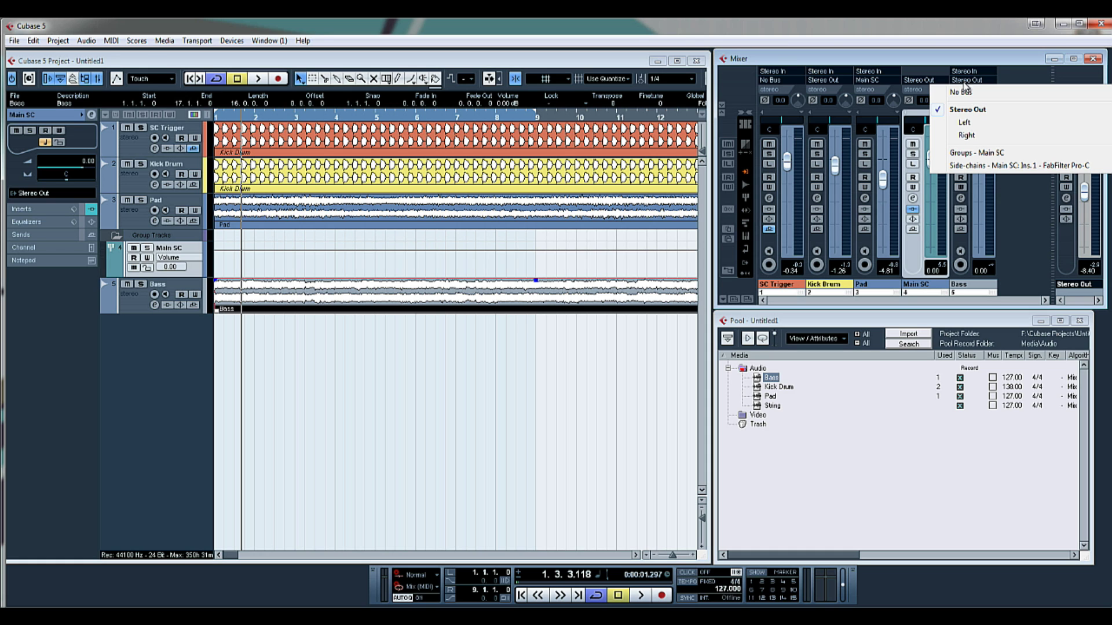
{"action": "left_click", "coordinate": [995, 154]}
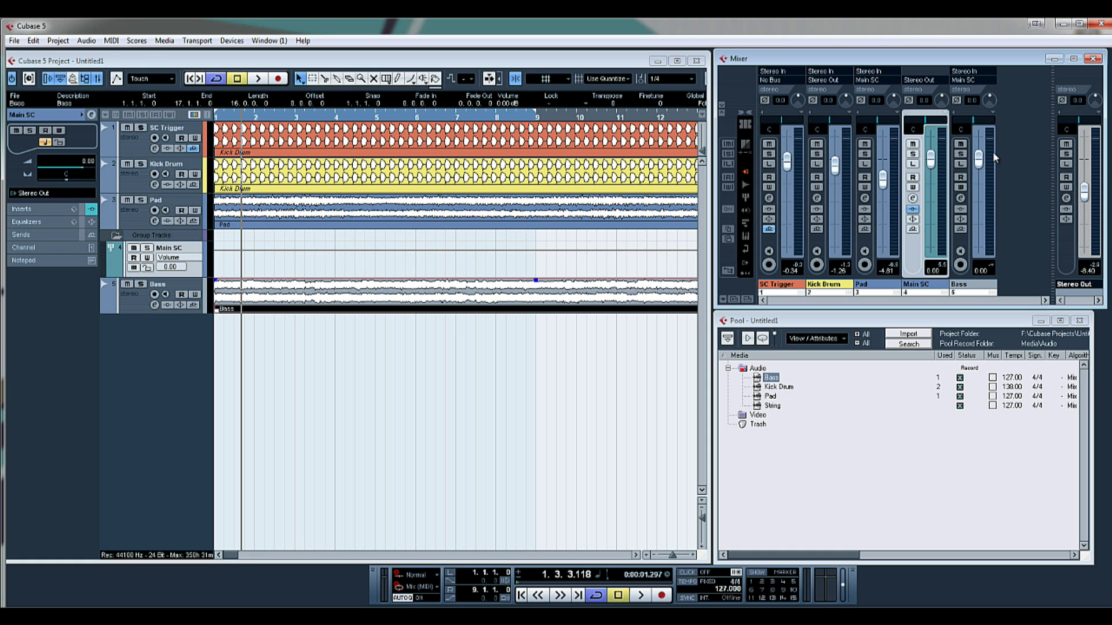
Play back, lower Bass to -3.94 dB and open Main SC's channel settings.
{"action": "key", "text": "space"}
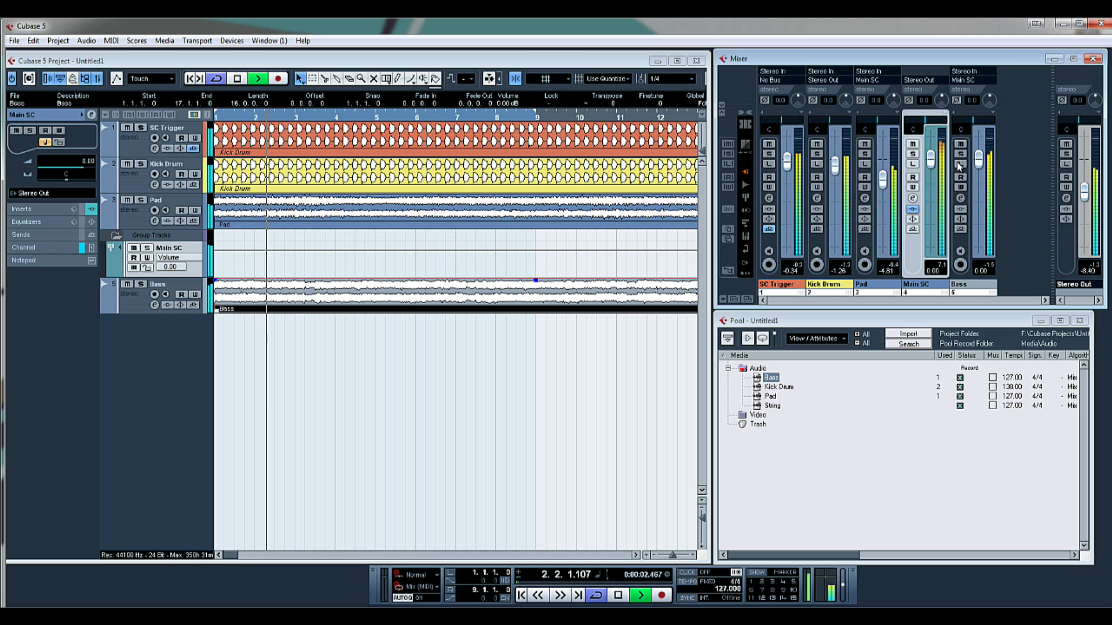
{"action": "left_click_drag", "start_coordinate": [979, 163], "coordinate": [978, 183]}
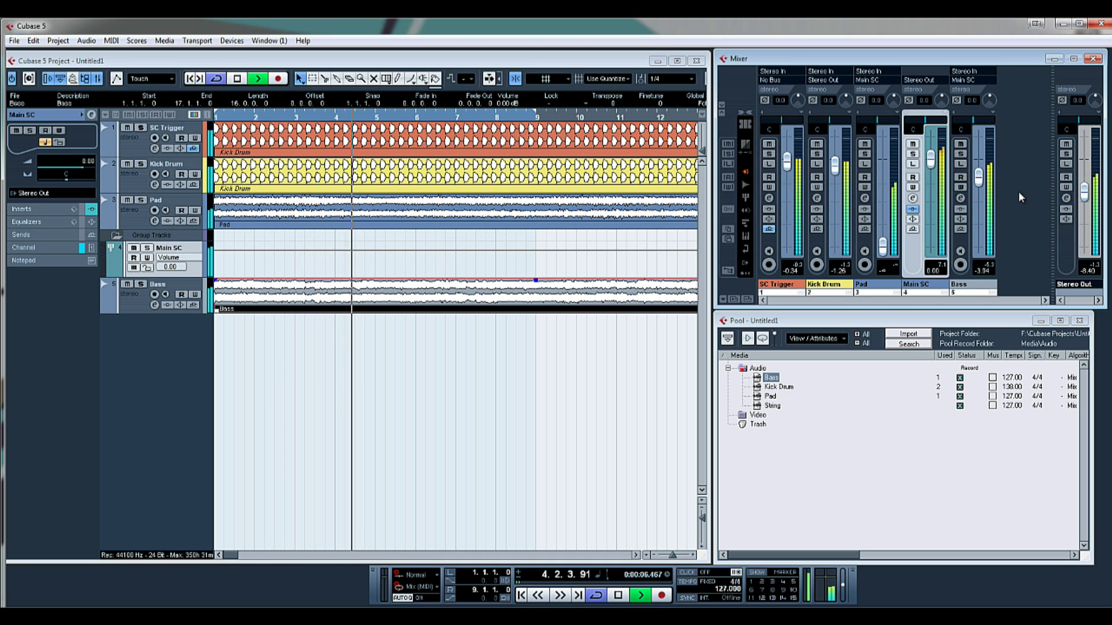
{"action": "left_click", "coordinate": [912, 198]}
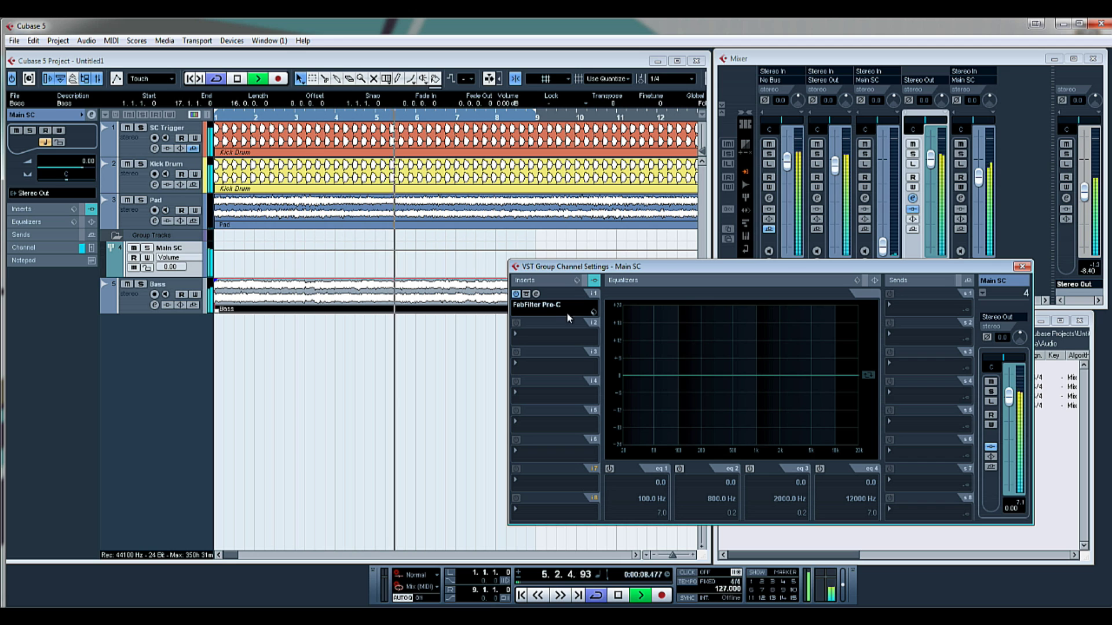
Raise the Main SC Pro-C threshold to about -23.375 dB, then return to the Mixer.
{"action": "left_click", "coordinate": [536, 295]}
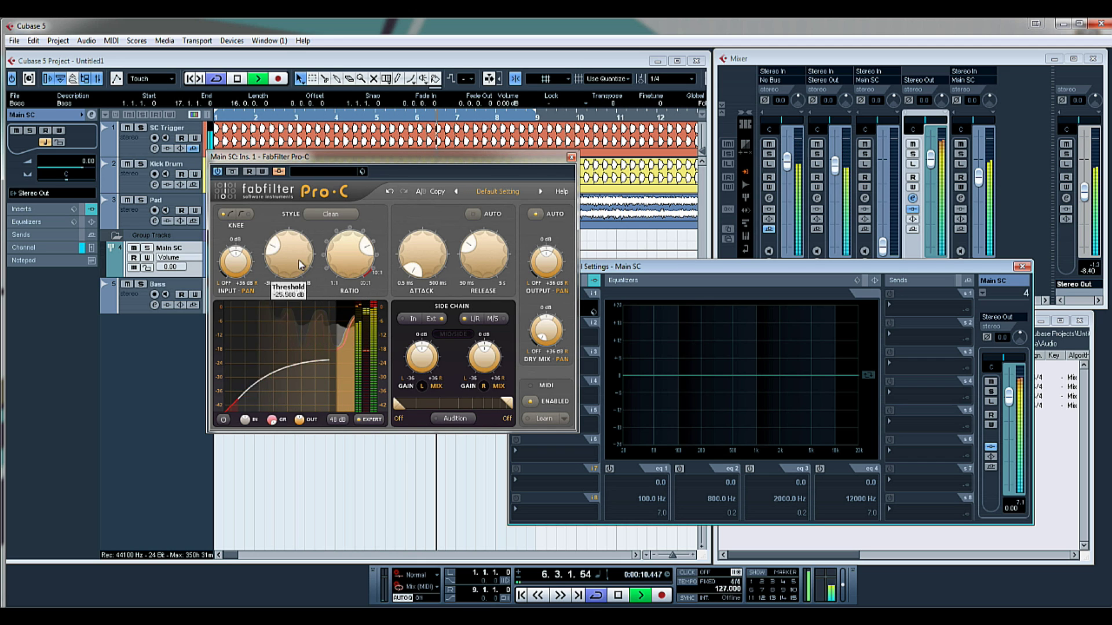
{"action": "left_click_drag", "start_coordinate": [277, 342], "coordinate": [320, 310]}
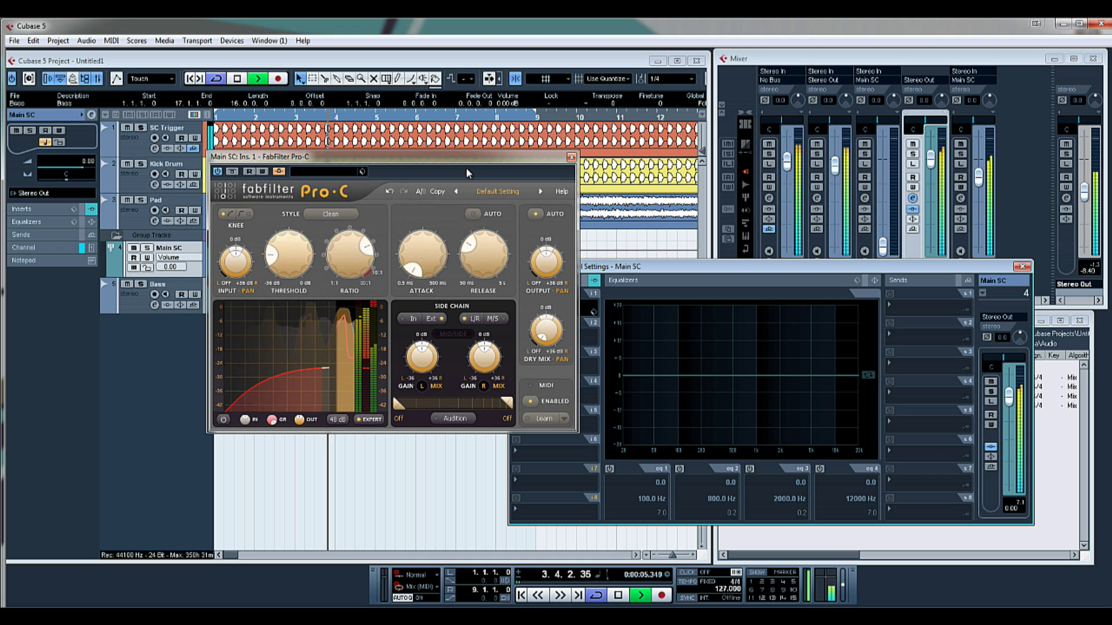
{"action": "left_click", "coordinate": [571, 157]}
{"action": "left_click", "coordinate": [883, 249]}
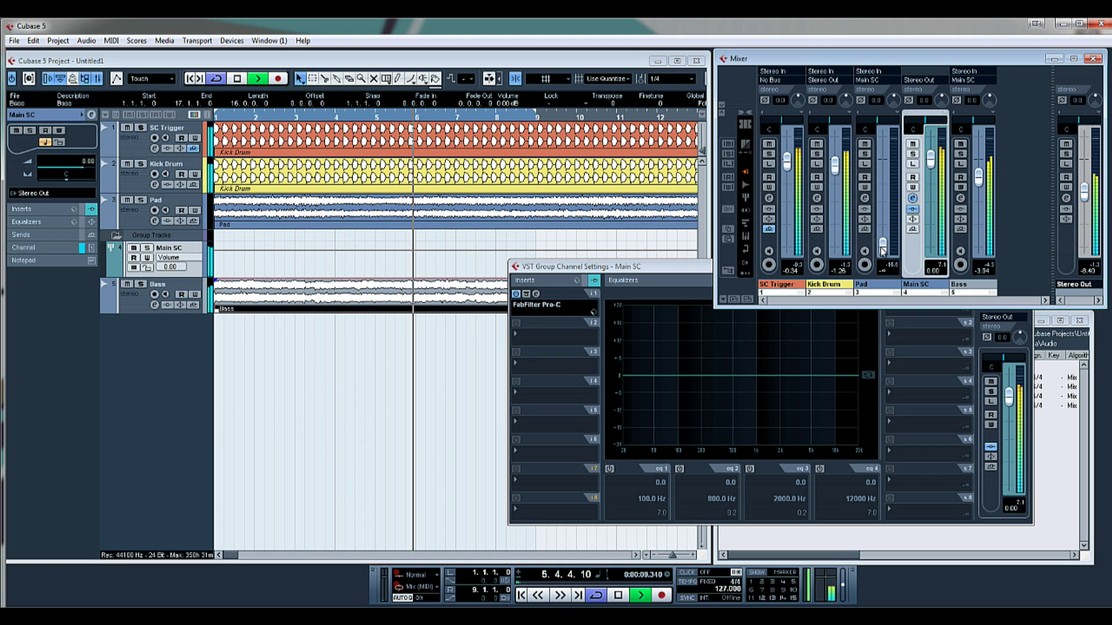
Raise Pad to -5.57 dB and add the String clip as a track routed to Main SC.
{"action": "left_click_drag", "start_coordinate": [882, 249], "coordinate": [881, 185]}
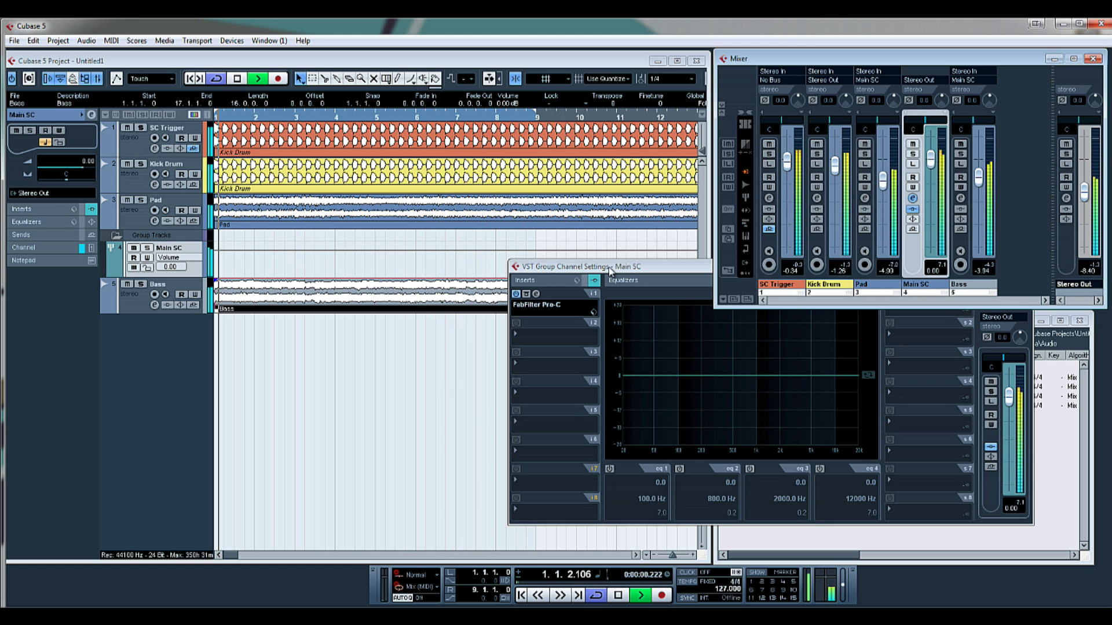
{"action": "left_click_drag", "start_coordinate": [609, 271], "coordinate": [446, 324]}
{"action": "left_click", "coordinate": [814, 454]}
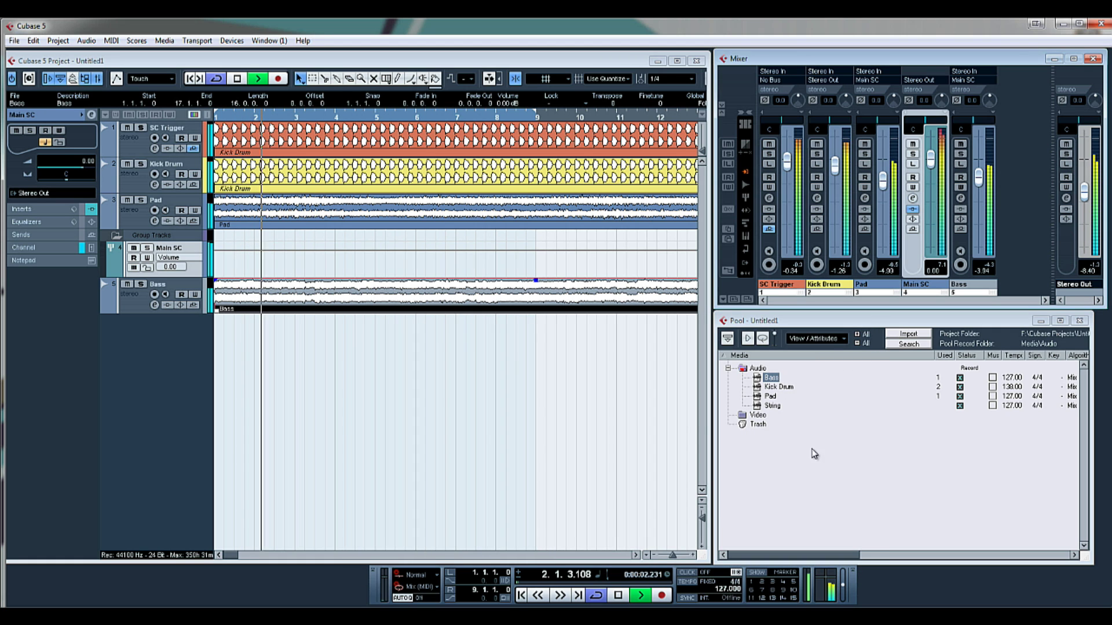
{"action": "left_click_drag", "start_coordinate": [772, 406], "coordinate": [226, 347]}
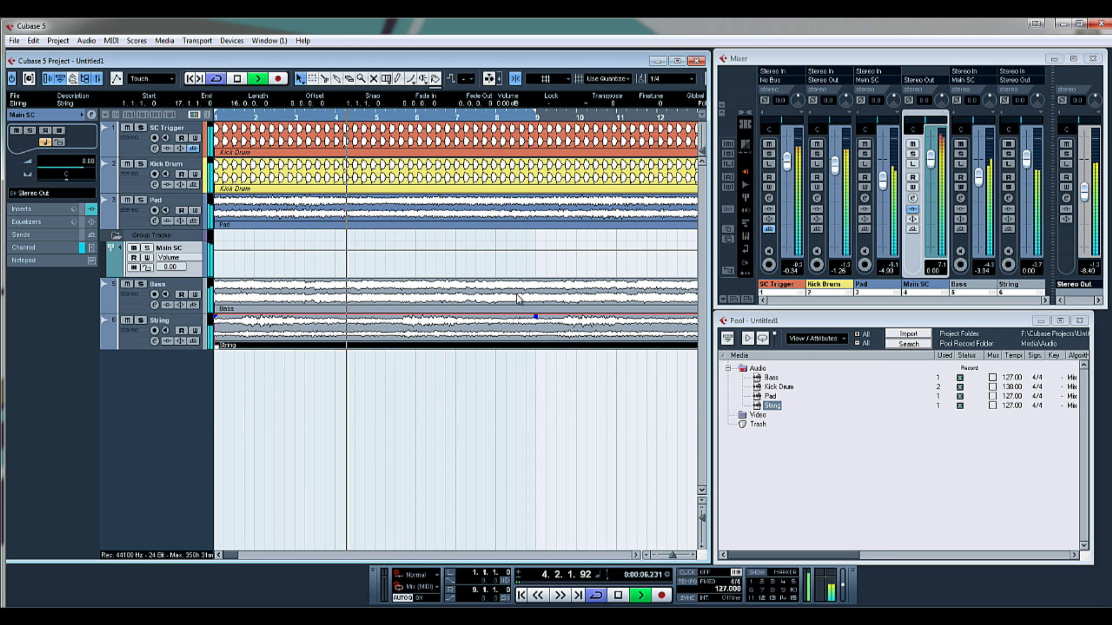
{"action": "left_click", "coordinate": [1007, 85]}
{"action": "left_click", "coordinate": [996, 151]}
Rebalance levels: Main SC at -4.81 dB, String at -5.77 dB, Stereo Out raised.
{"action": "left_click_drag", "start_coordinate": [1027, 157], "coordinate": [1028, 195]}
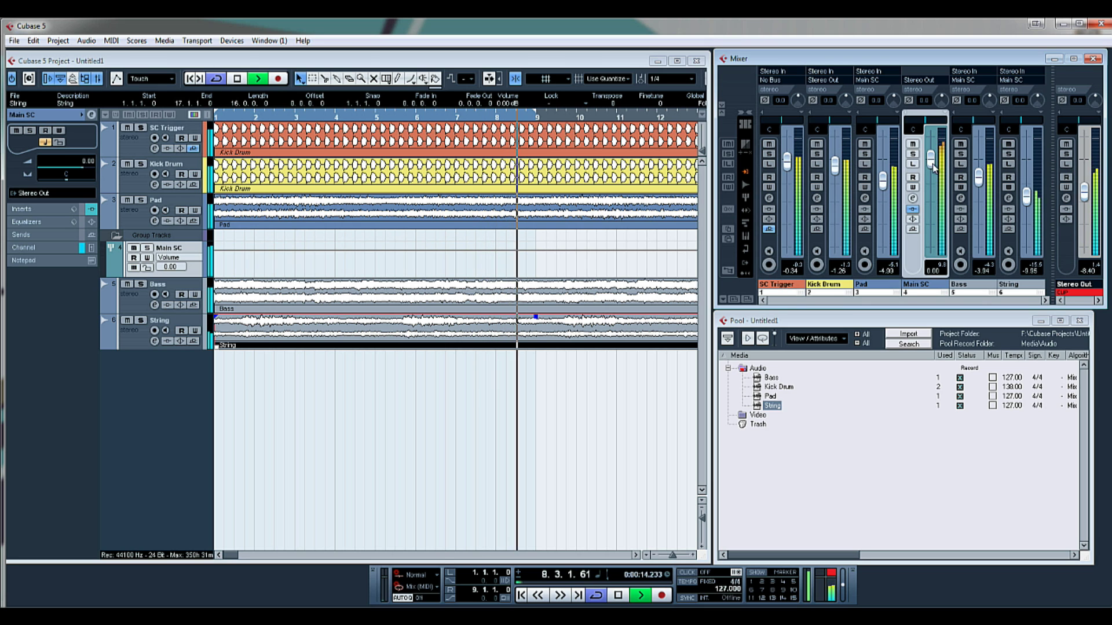
{"action": "left_click_drag", "start_coordinate": [930, 158], "coordinate": [933, 183]}
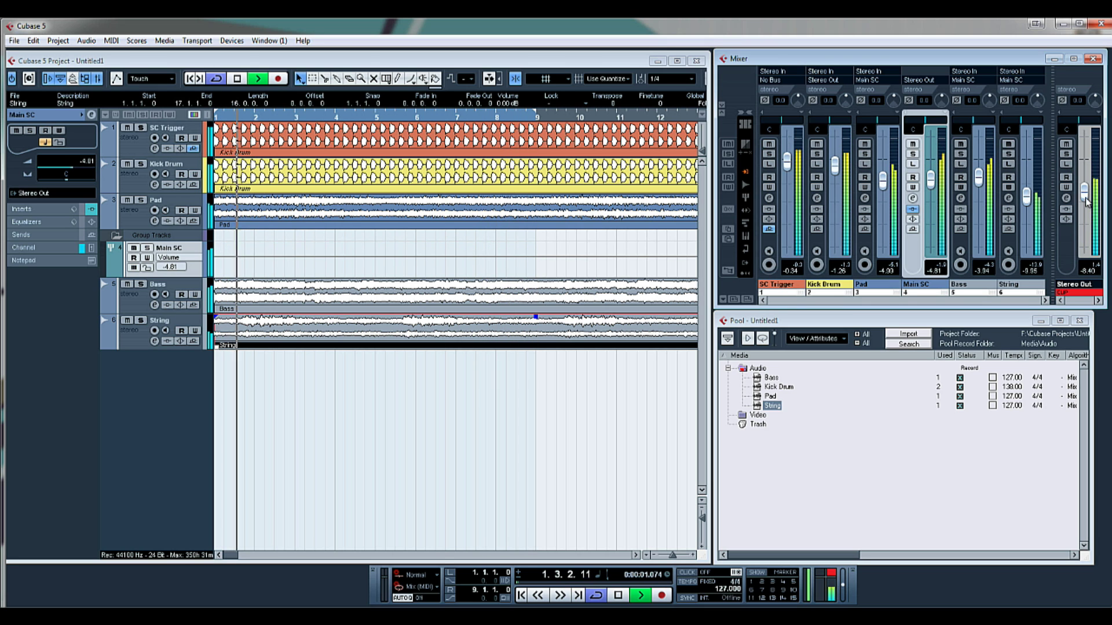
{"action": "left_click_drag", "start_coordinate": [1084, 191], "coordinate": [1086, 178]}
{"action": "left_click_drag", "start_coordinate": [1027, 197], "coordinate": [1021, 175]}
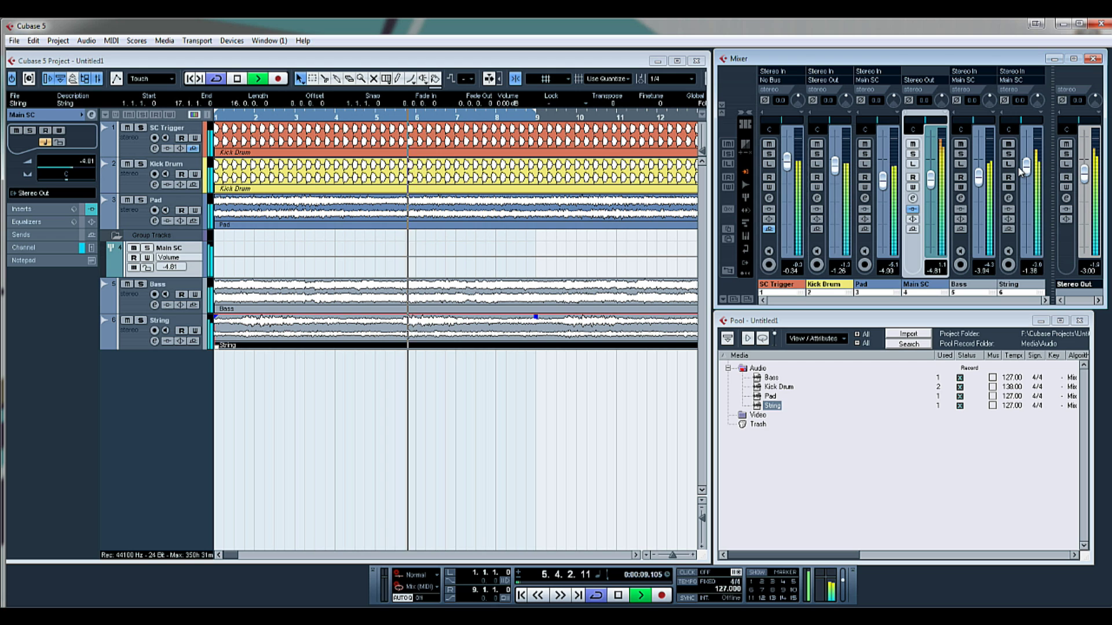
Raise the Main SC Pro-C threshold and slightly lower its ratio.
{"action": "left_click", "coordinate": [913, 198]}
{"action": "left_click", "coordinate": [374, 351]}
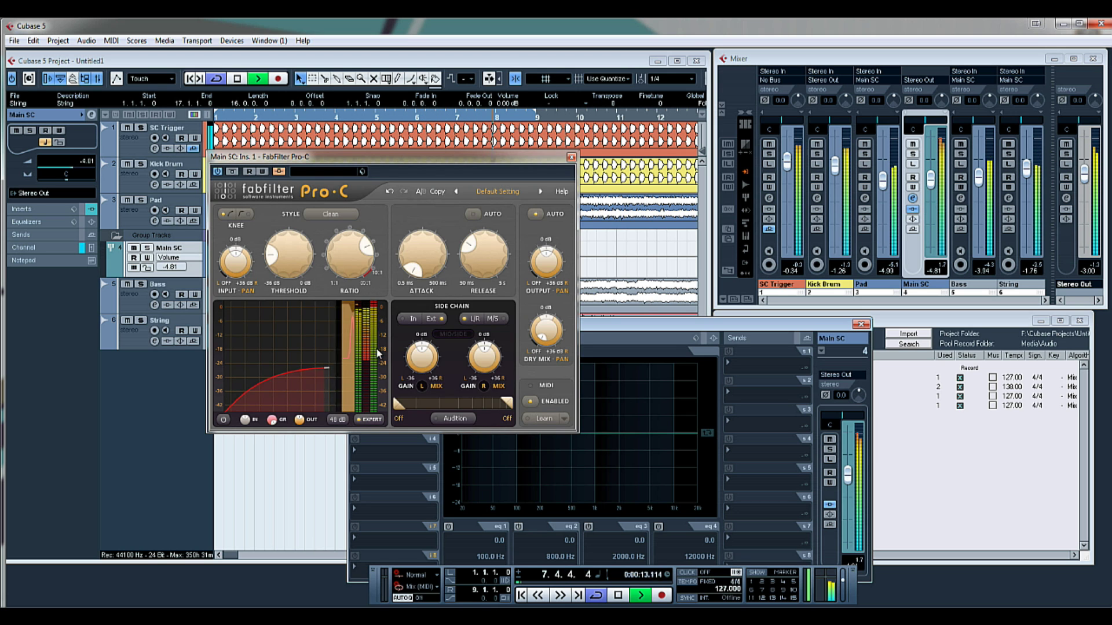
{"action": "left_click_drag", "start_coordinate": [301, 268], "coordinate": [302, 255]}
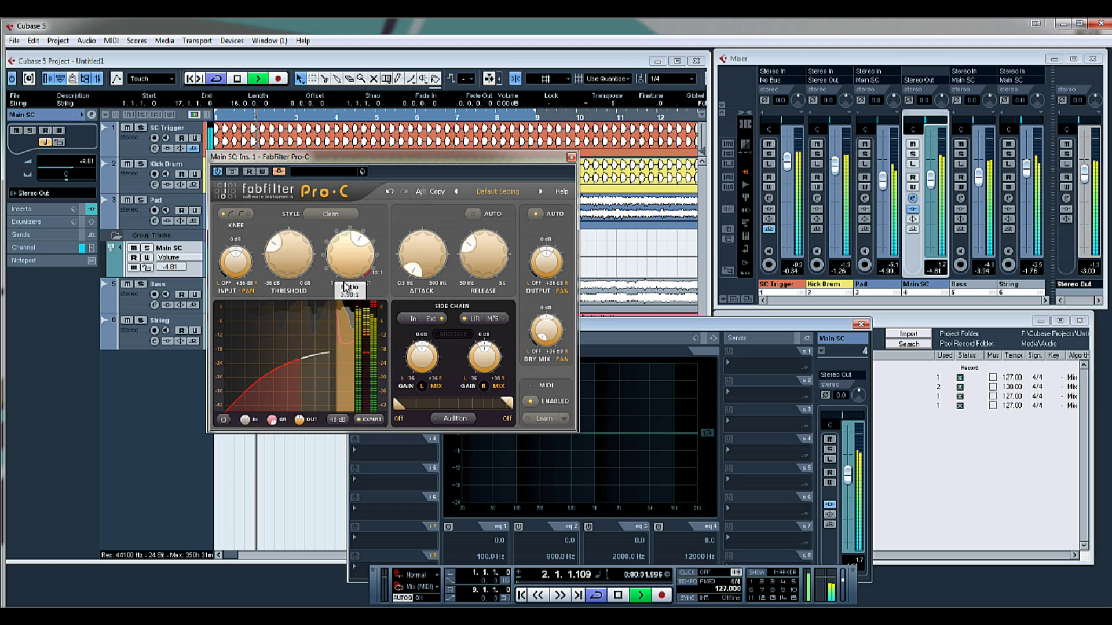
{"action": "left_click_drag", "start_coordinate": [346, 279], "coordinate": [349, 297]}
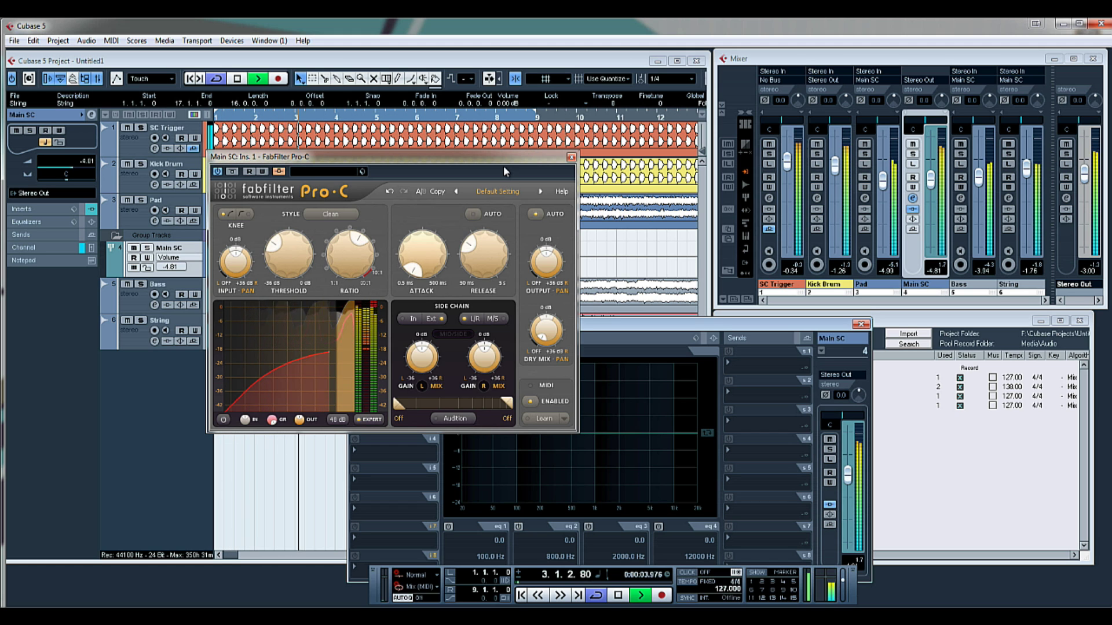
{"action": "left_click", "coordinate": [571, 157]}
Close Main SC settings, stop playback and open VST Connections with F4.
{"action": "left_click", "coordinate": [865, 324]}
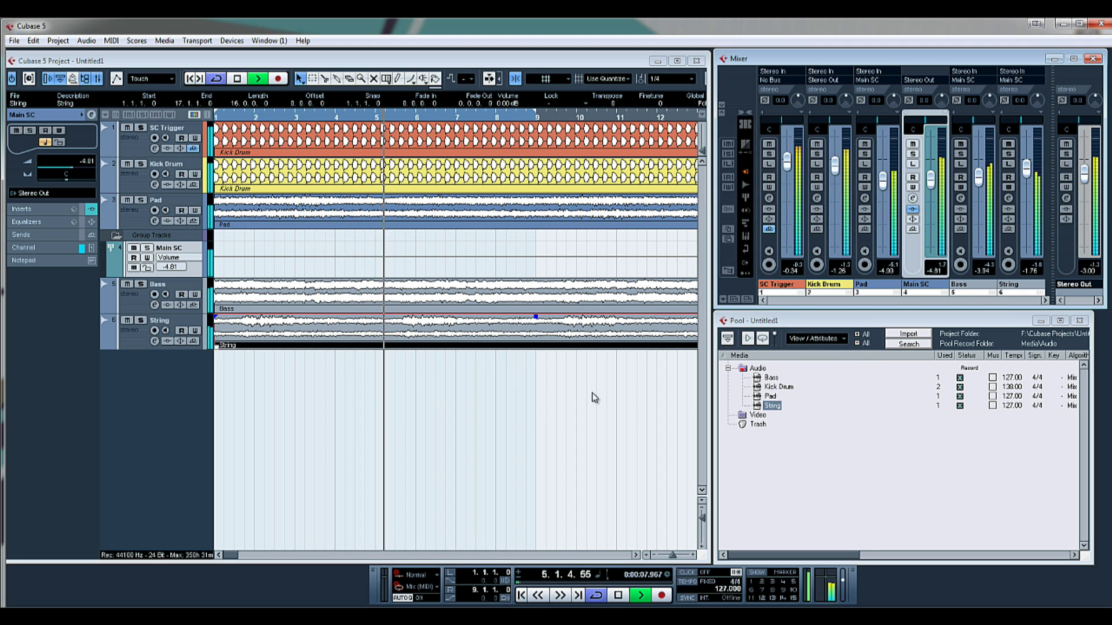
{"action": "key", "text": "space"}
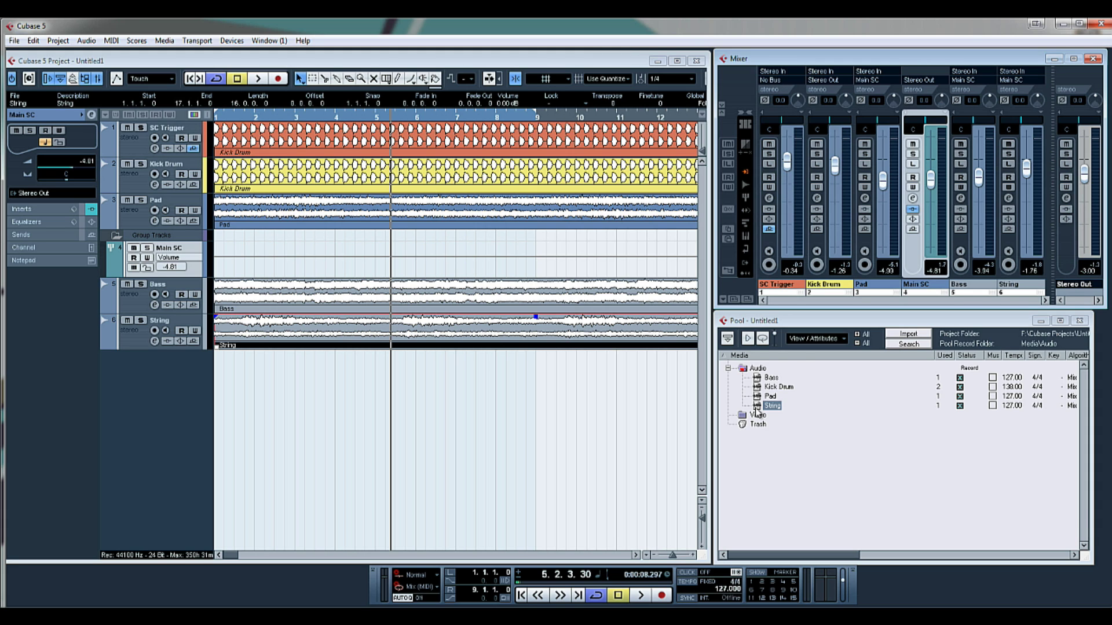
{"action": "key", "text": "F4"}
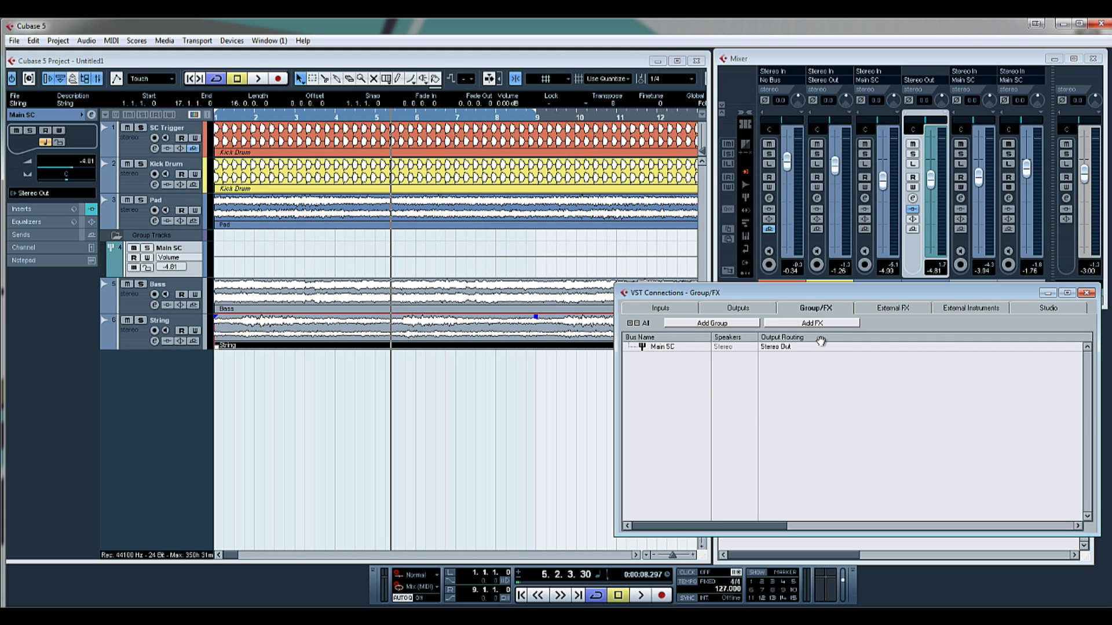
Close VST Connections and check the FabFilter Pro-C on Main SC's Insert 1.
{"action": "left_click", "coordinate": [1086, 294]}
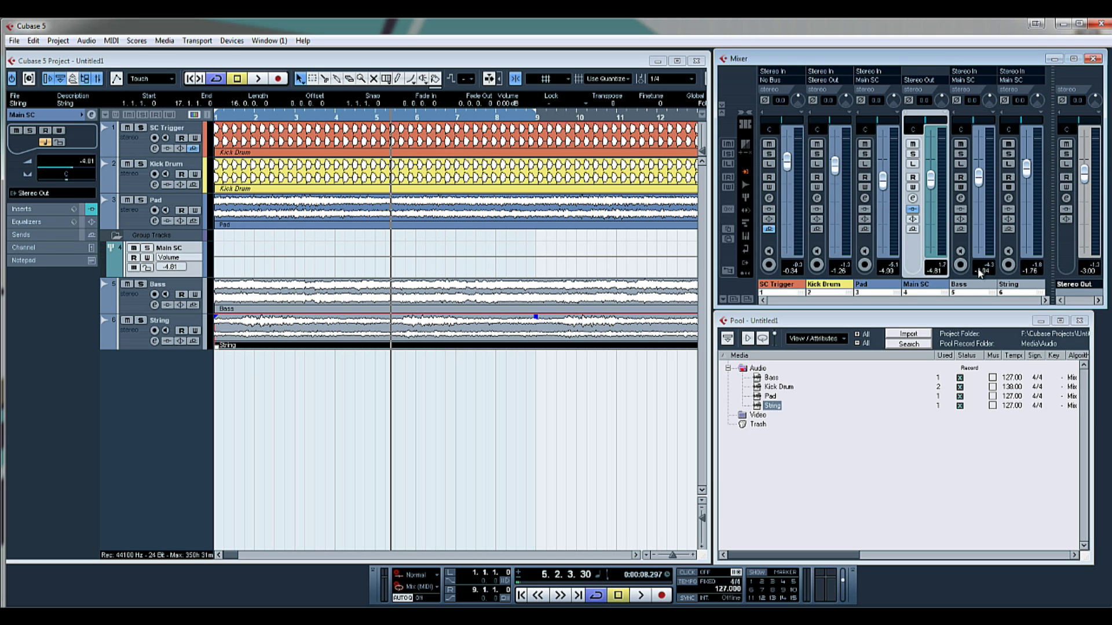
{"action": "left_click", "coordinate": [913, 199]}
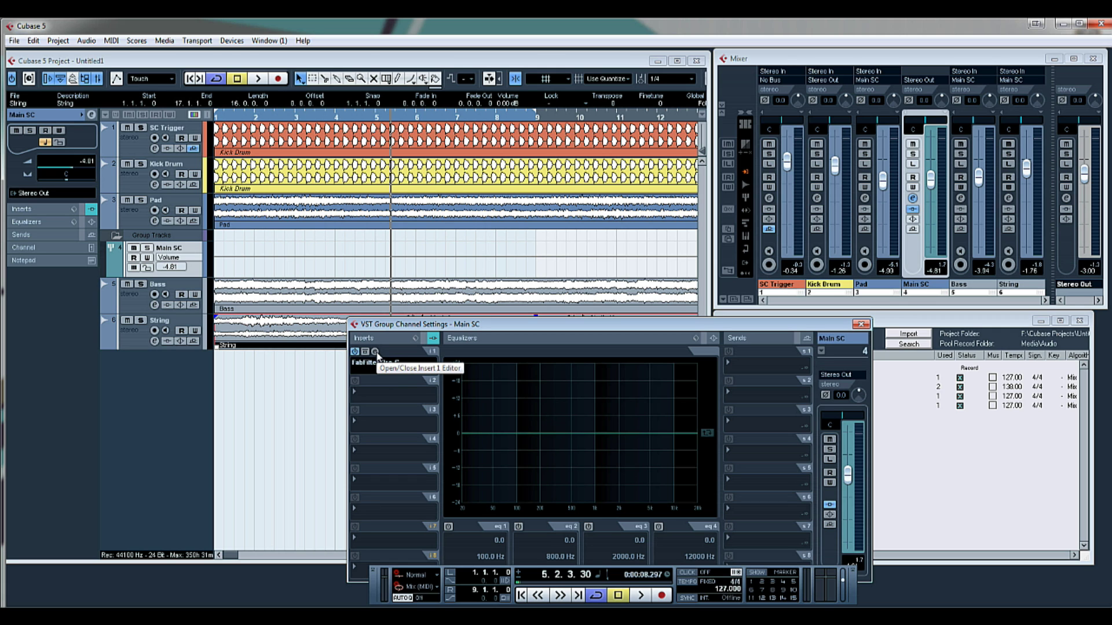
{"action": "left_click", "coordinate": [374, 352]}
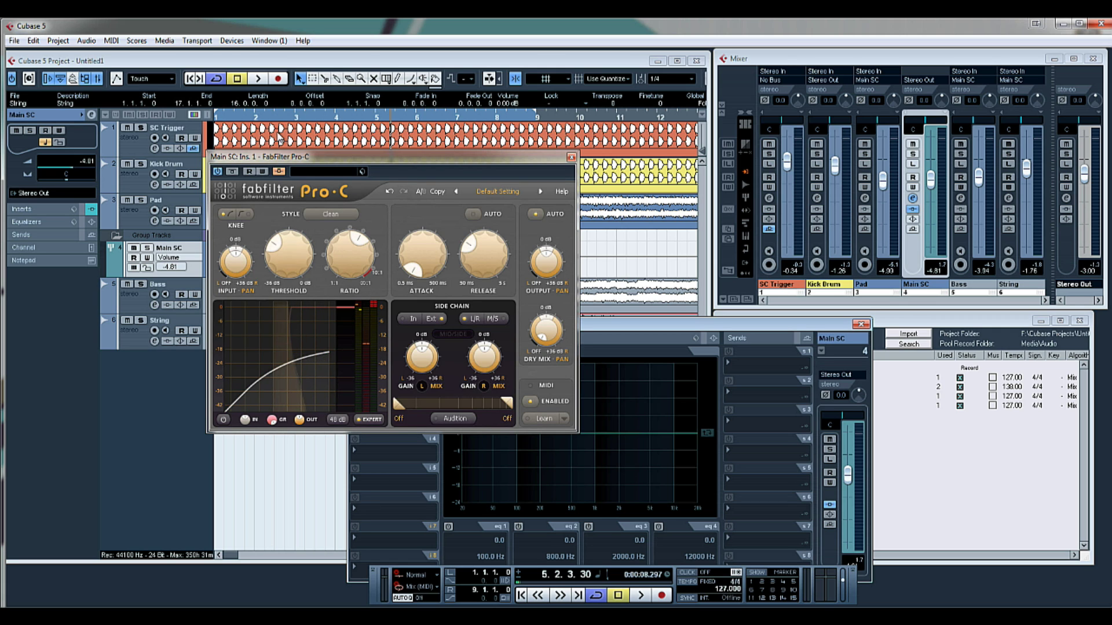
{"action": "left_click", "coordinate": [571, 157]}
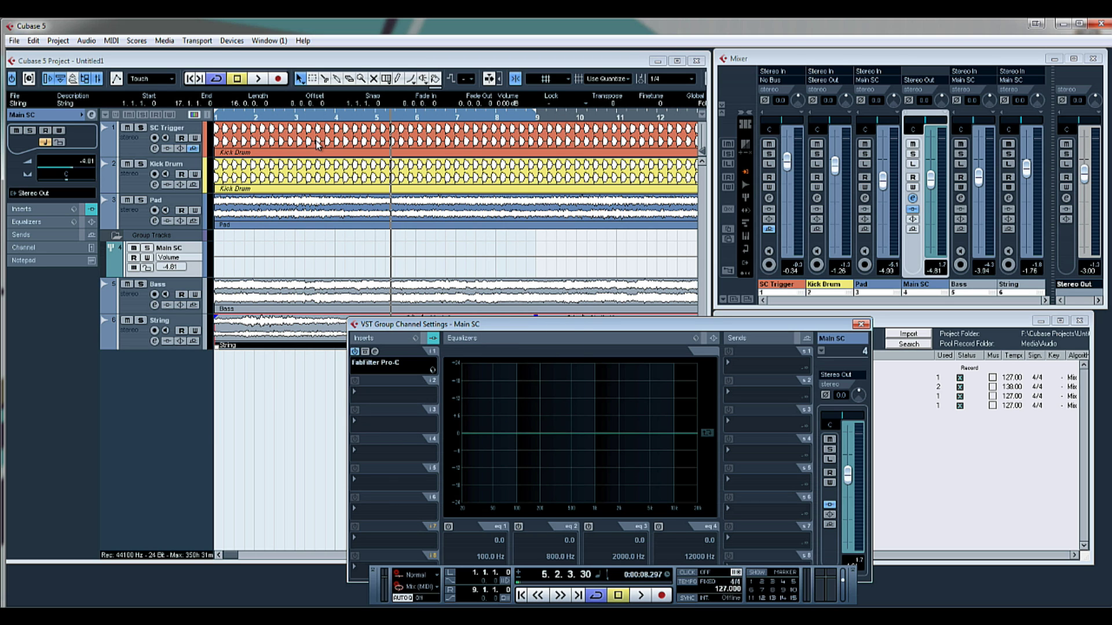
Check SC Trigger's output routing without changes and show its automation lane.
{"action": "left_click", "coordinate": [769, 203]}
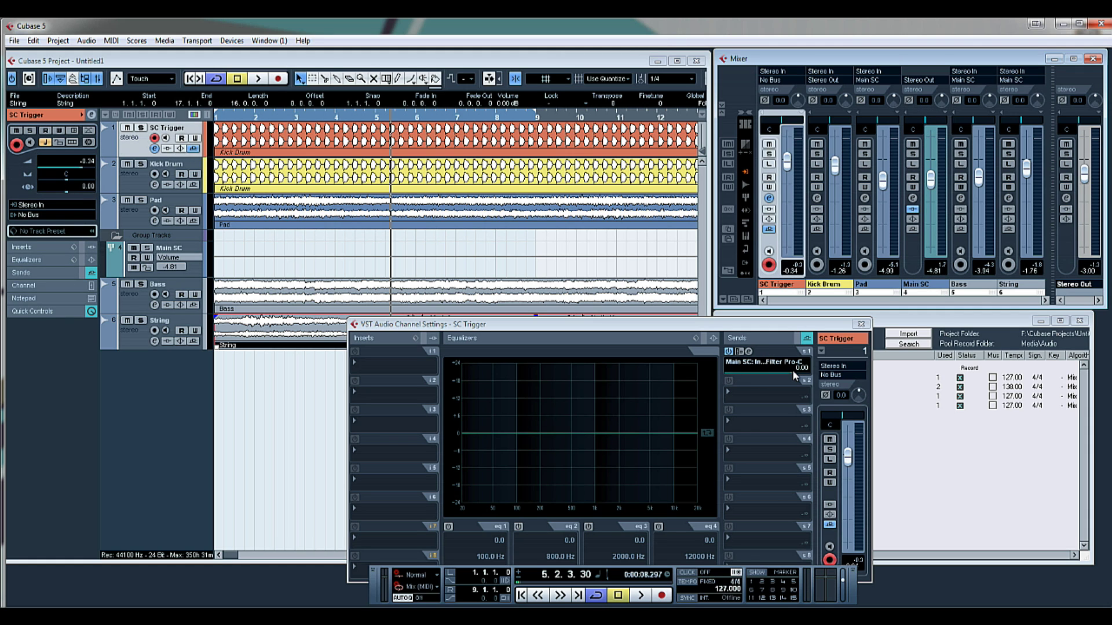
{"action": "left_click", "coordinate": [843, 374]}
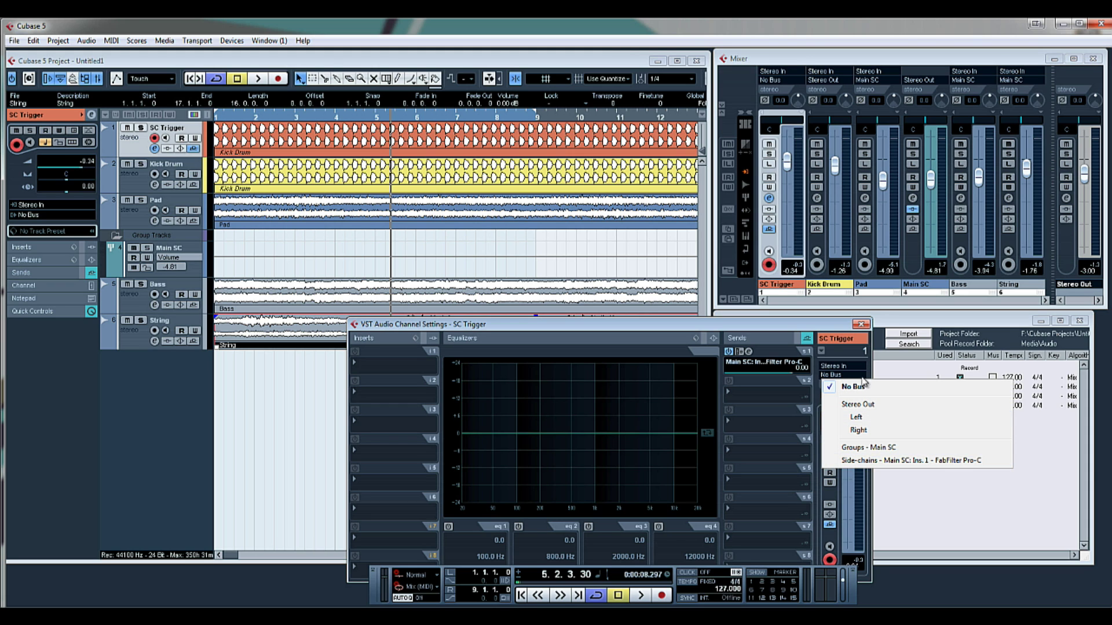
{"action": "left_click", "coordinate": [835, 322]}
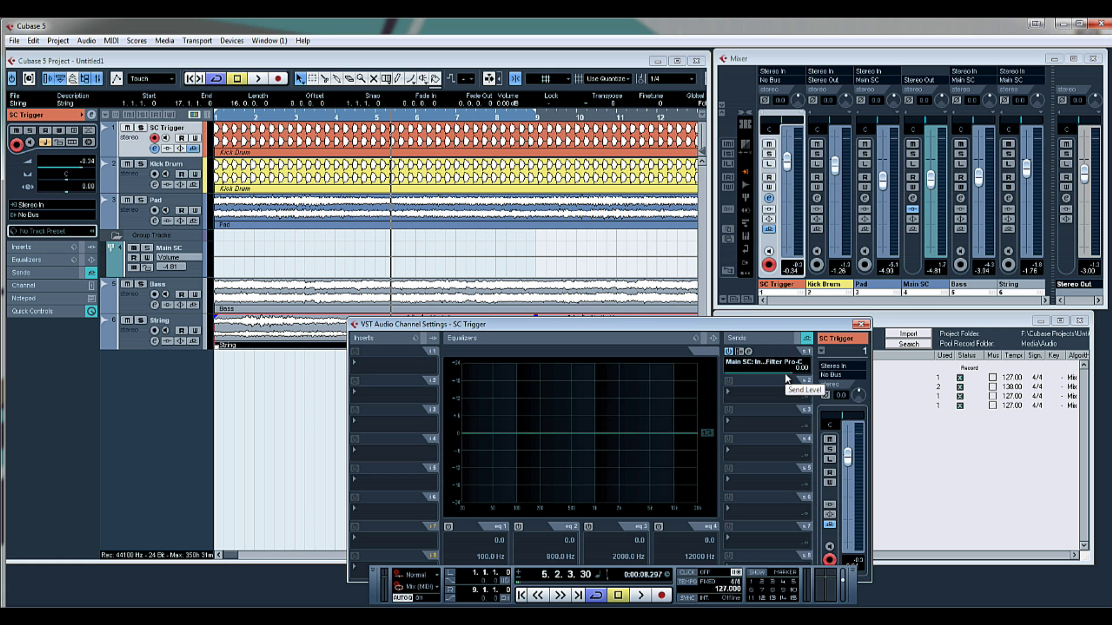
{"action": "left_click", "coordinate": [107, 153]}
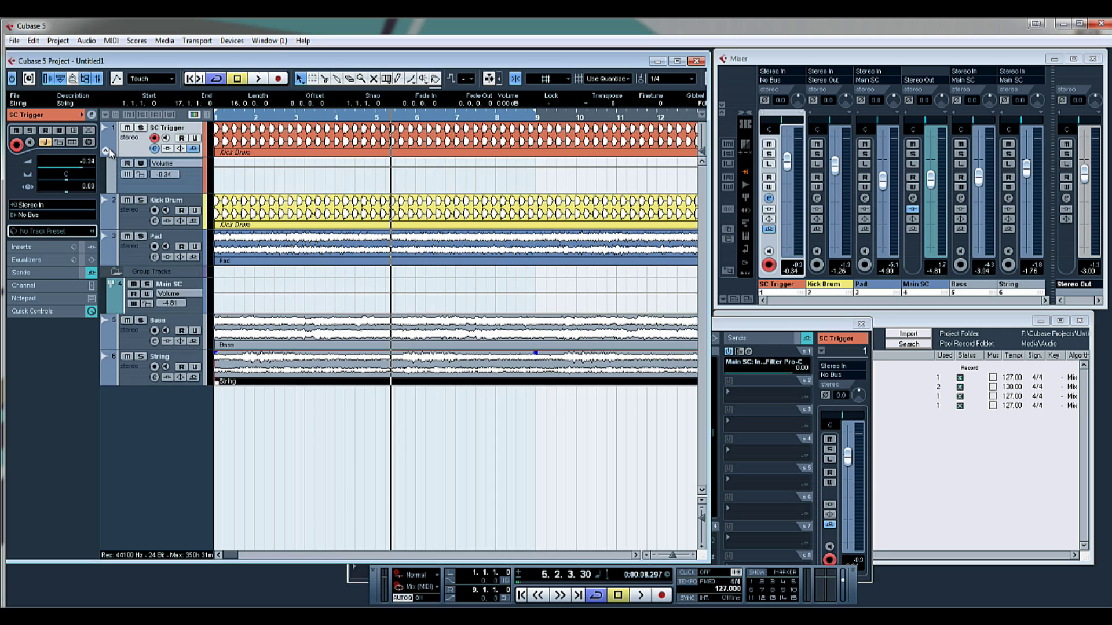
Automate SC Trigger's Sends:1 level, ramping down from the lane start to bar 9.
{"action": "left_click", "coordinate": [168, 164]}
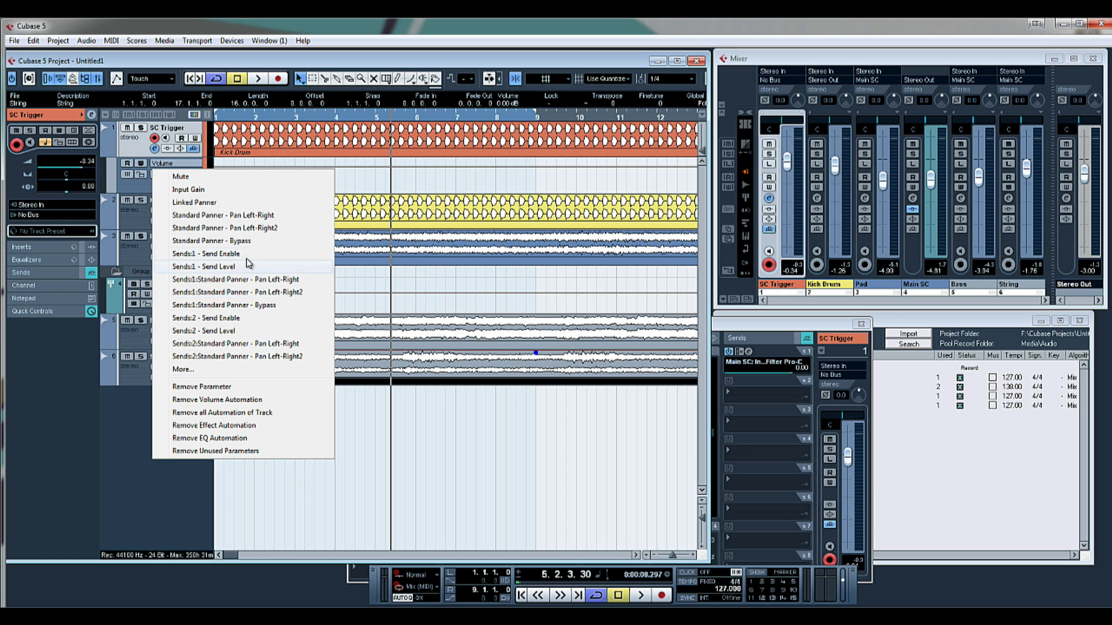
{"action": "left_click", "coordinate": [202, 266]}
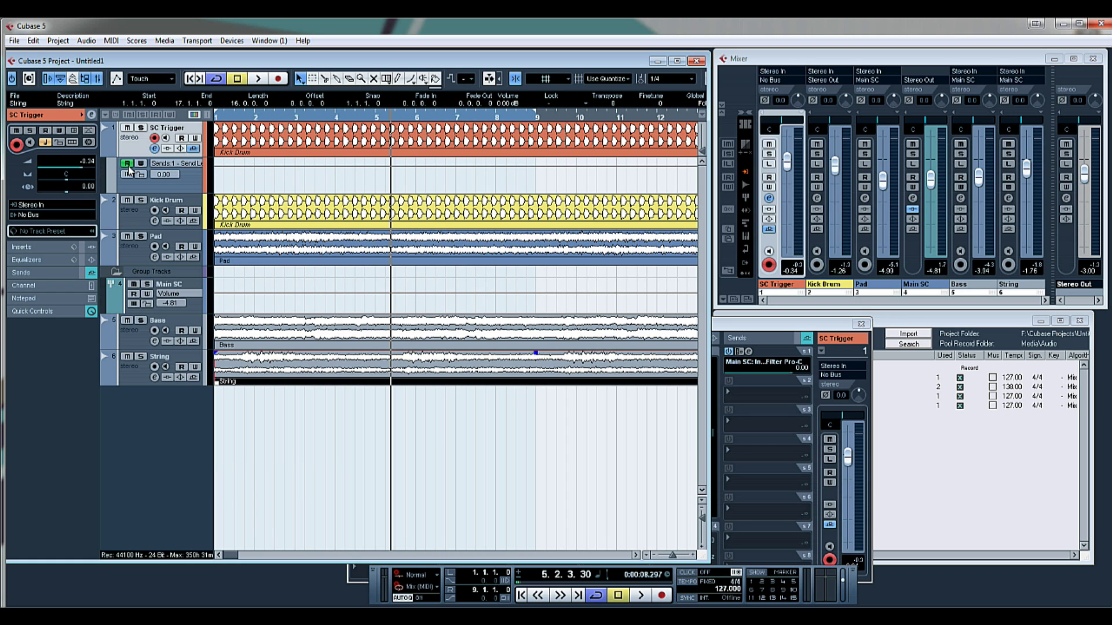
{"action": "left_click", "coordinate": [218, 166]}
{"action": "left_click_drag", "start_coordinate": [248, 165], "coordinate": [538, 200]}
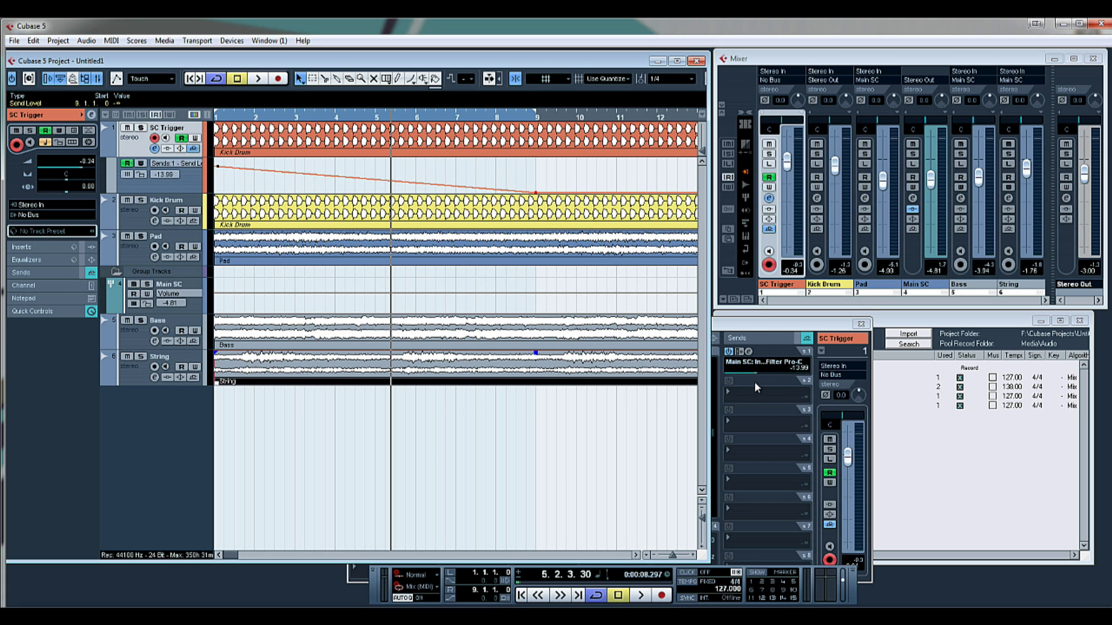
Play back, lower the Stereo Out level, then stop.
{"action": "key", "text": "space"}
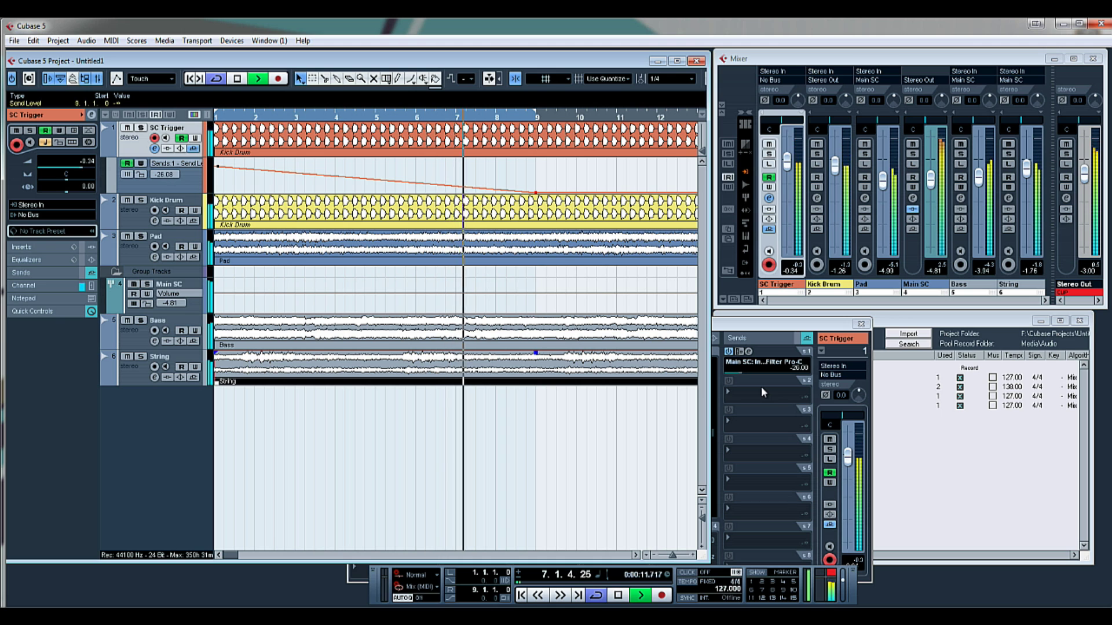
{"action": "left_click_drag", "start_coordinate": [1086, 174], "coordinate": [1089, 193]}
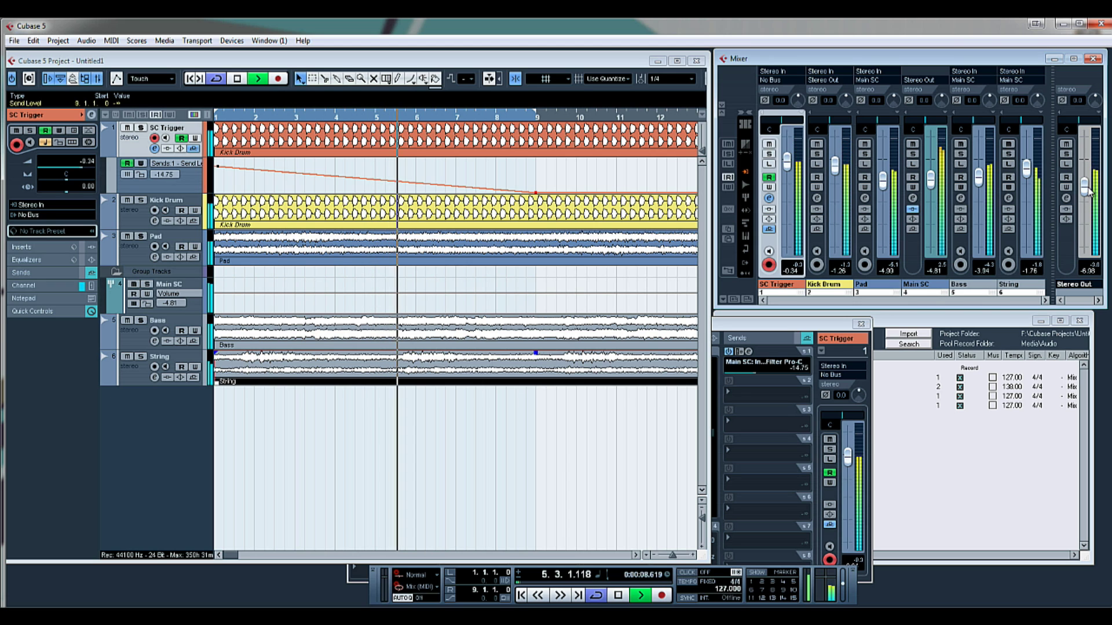
{"action": "key", "text": "space"}
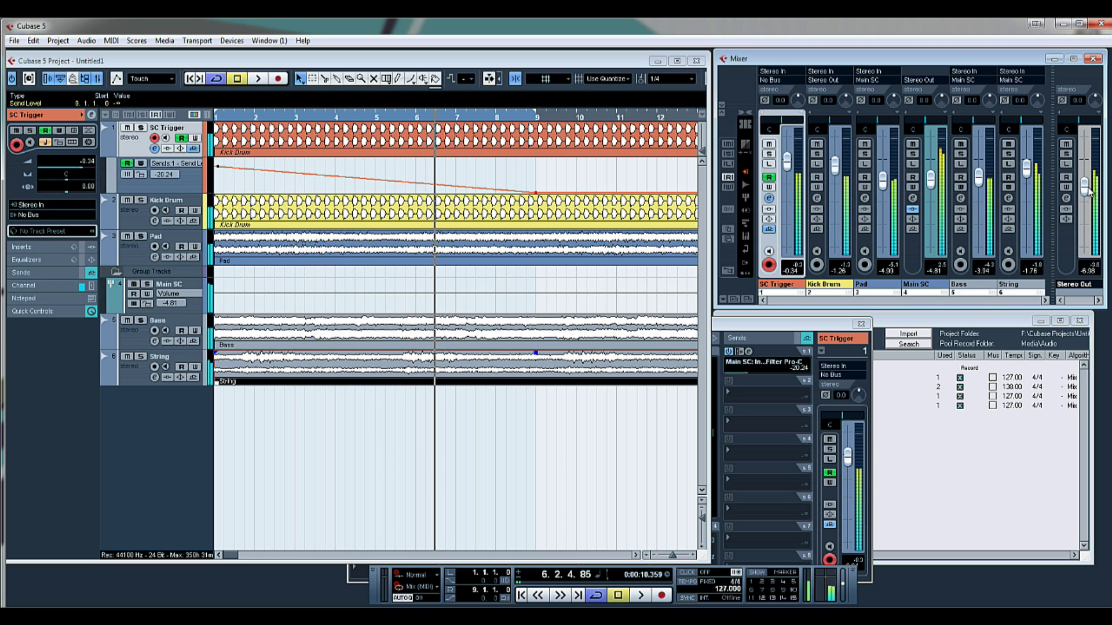